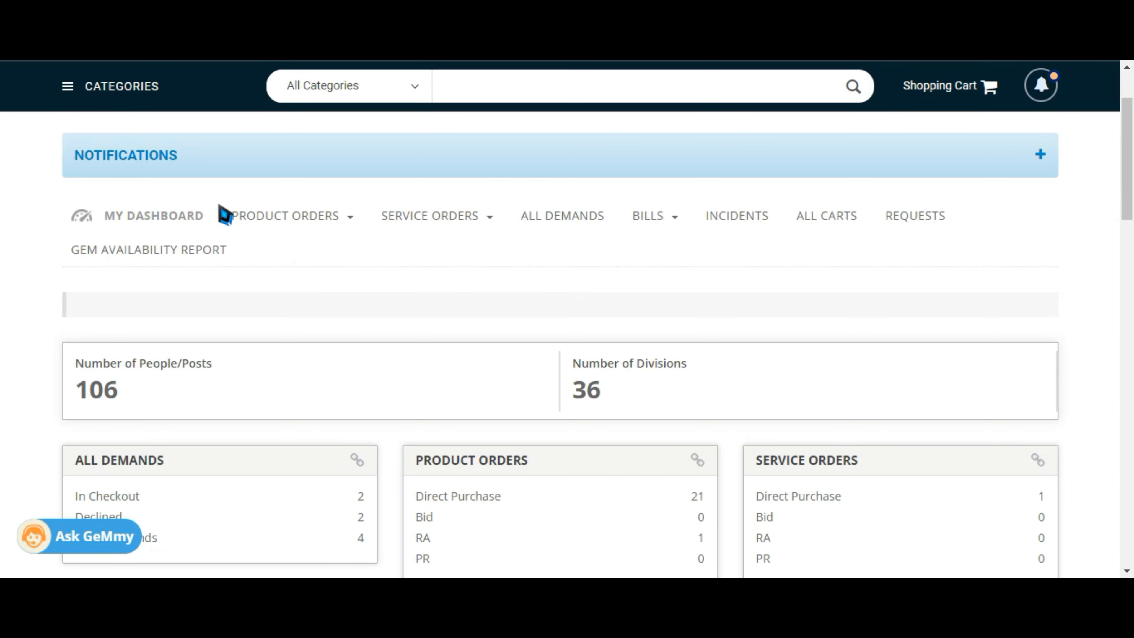
# Open the categories menu on the buyer dashboard to reveal BOQ Based Bidding
pyautogui.click(67, 92)
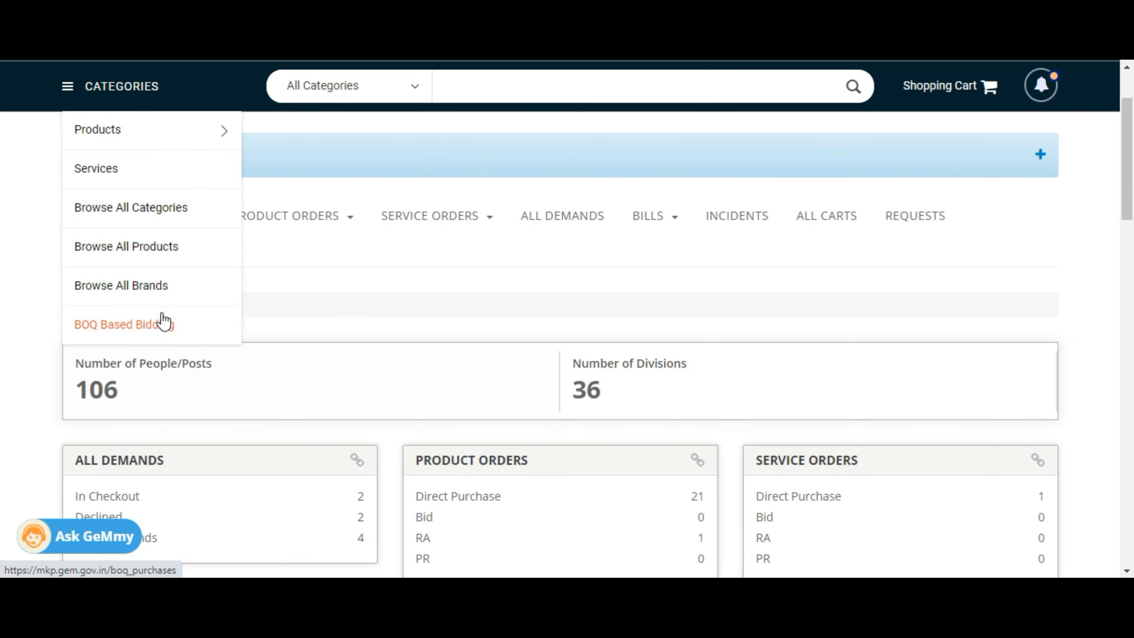
# Go to BOQ Based Bidding and add a DELHI consignee at the South West Delhi PAO with quantity 1
pyautogui.click(145, 330)
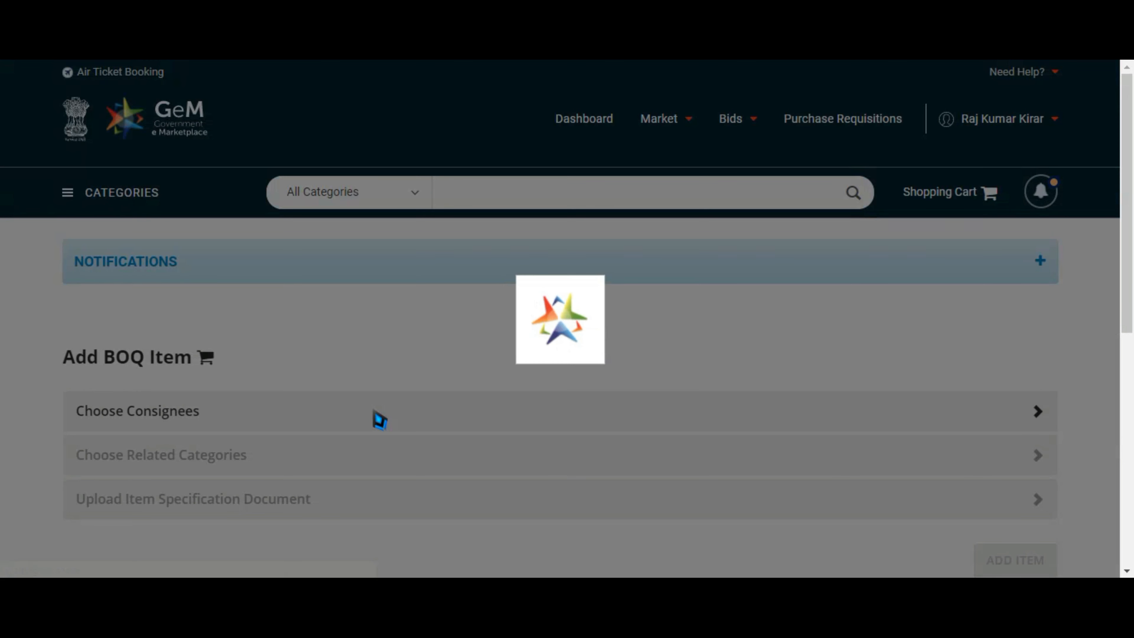
pyautogui.moveTo(1131, 114); pyautogui.dragTo(1132, 189)
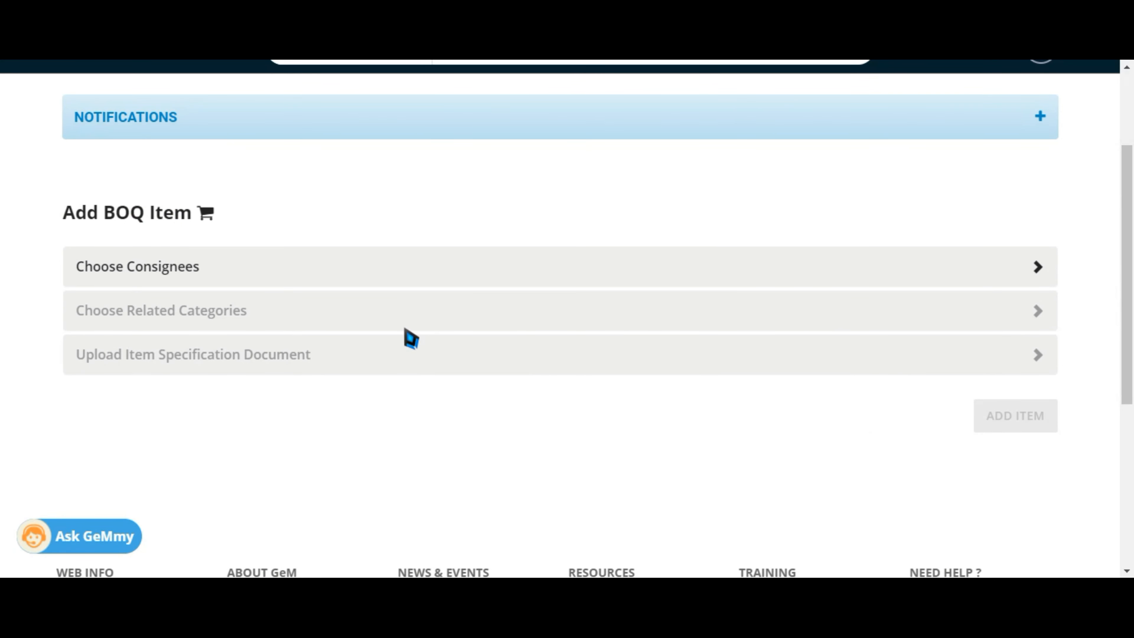
pyautogui.click(166, 277)
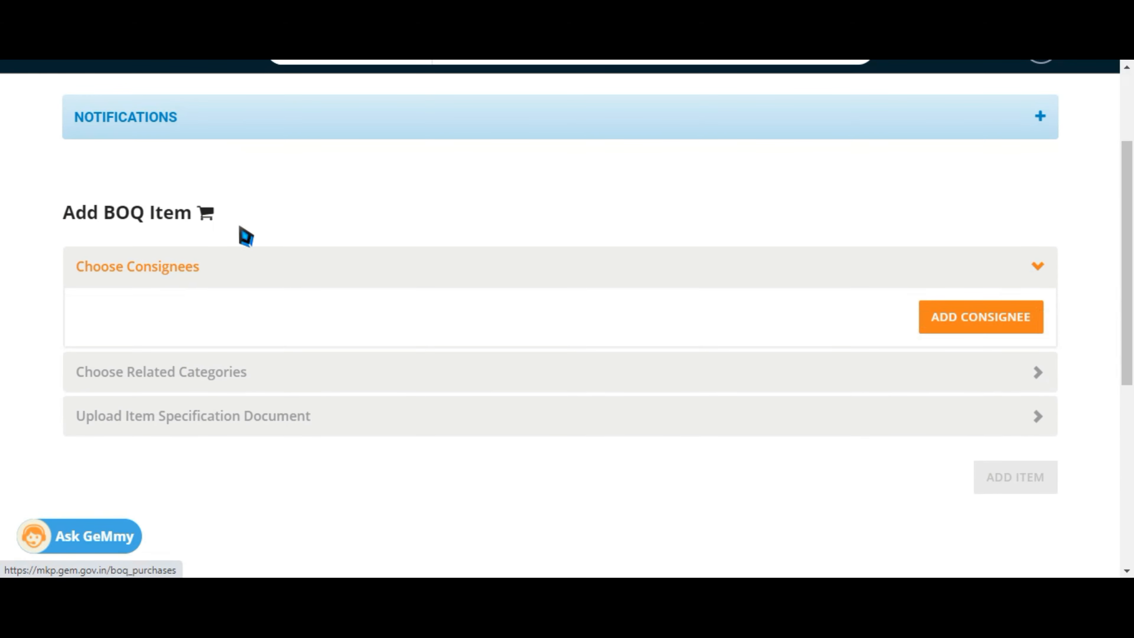
pyautogui.click(978, 325)
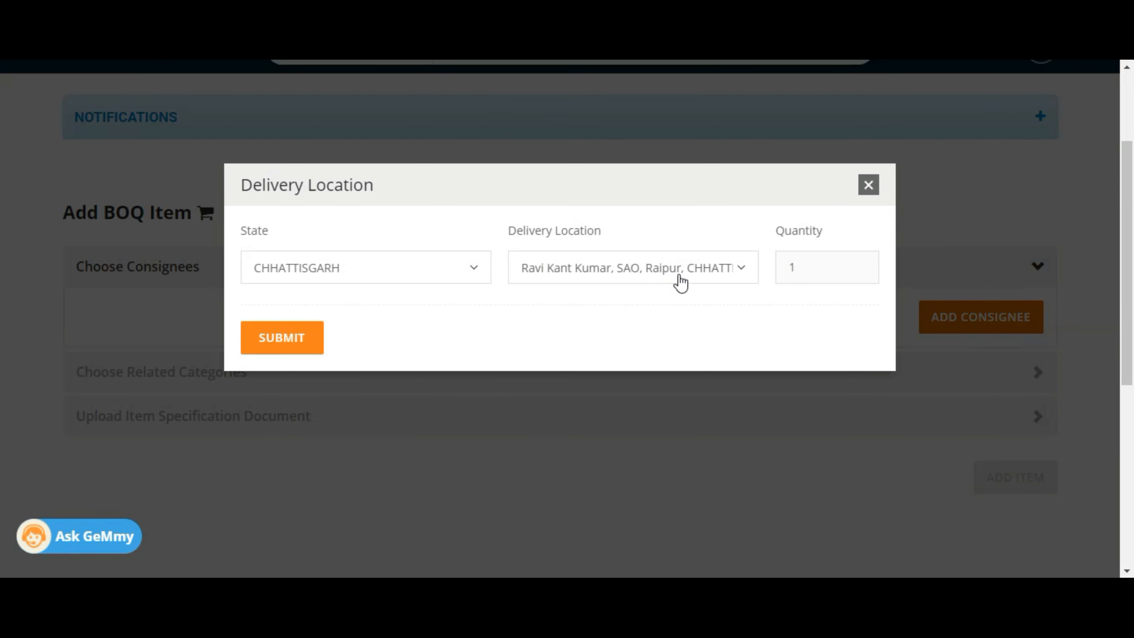
pyautogui.click(425, 283)
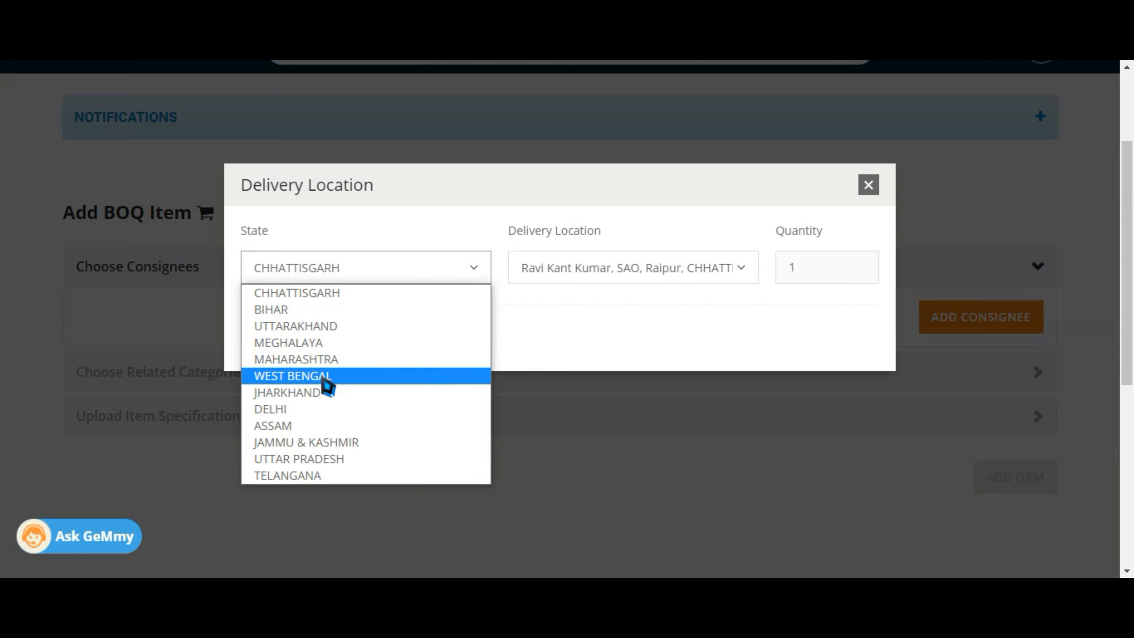
pyautogui.click(314, 418)
pyautogui.click(620, 286)
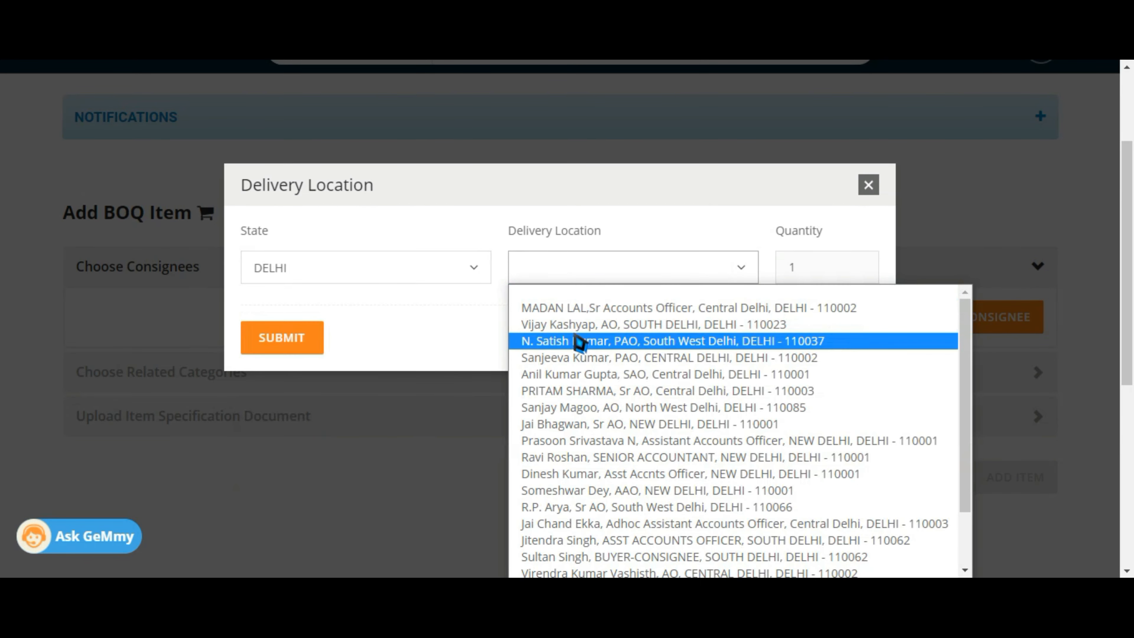
pyautogui.click(578, 340)
pyautogui.click(299, 339)
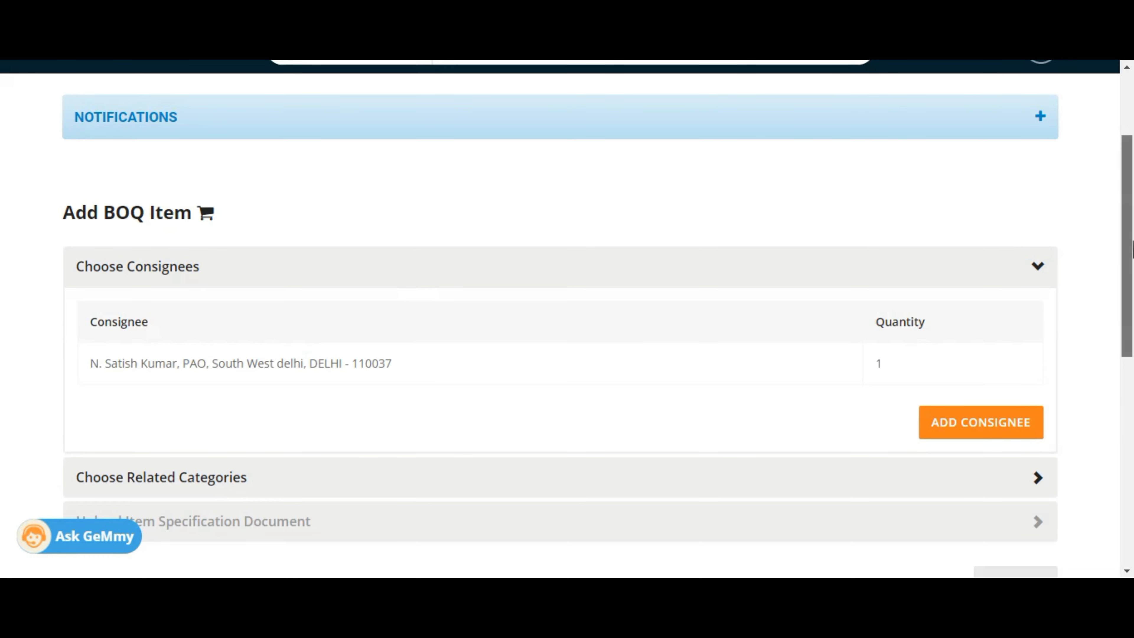
pyautogui.moveTo(1127, 248); pyautogui.dragTo(1132, 309)
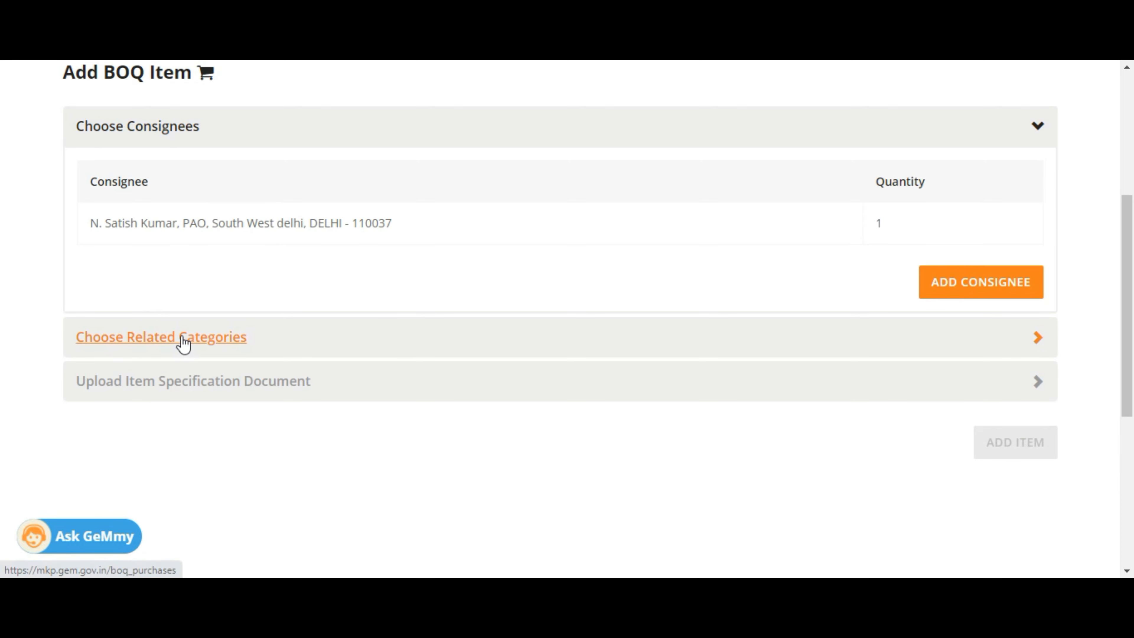
# Open the related-category picker and choose Information Technology Broadcasting and Telecommunications as level 1
pyautogui.click(183, 342)
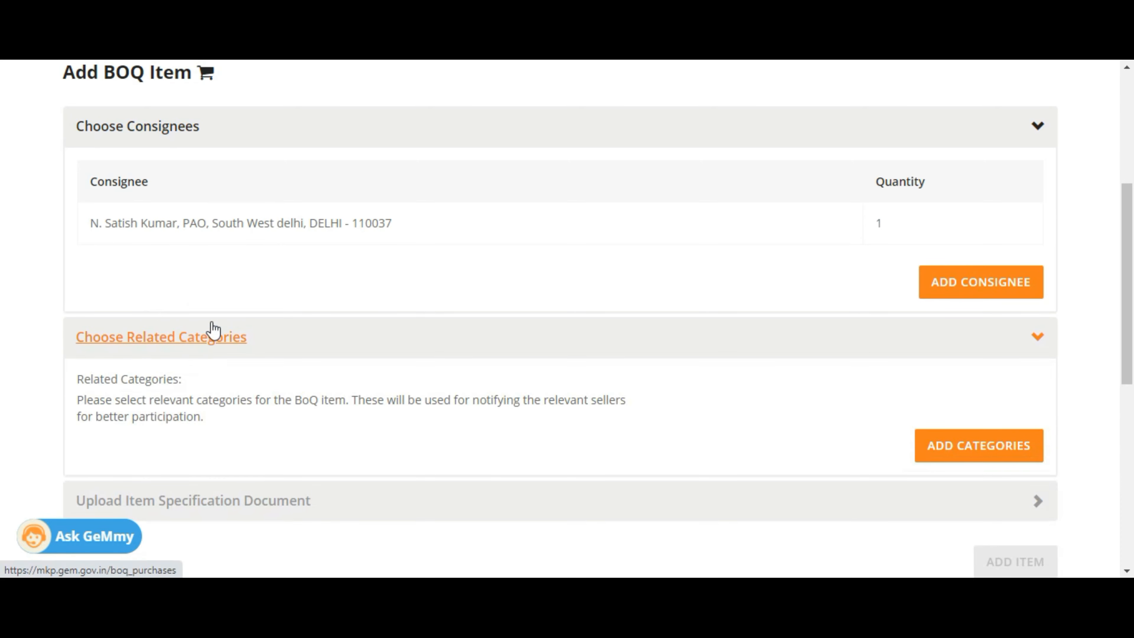
pyautogui.click(983, 446)
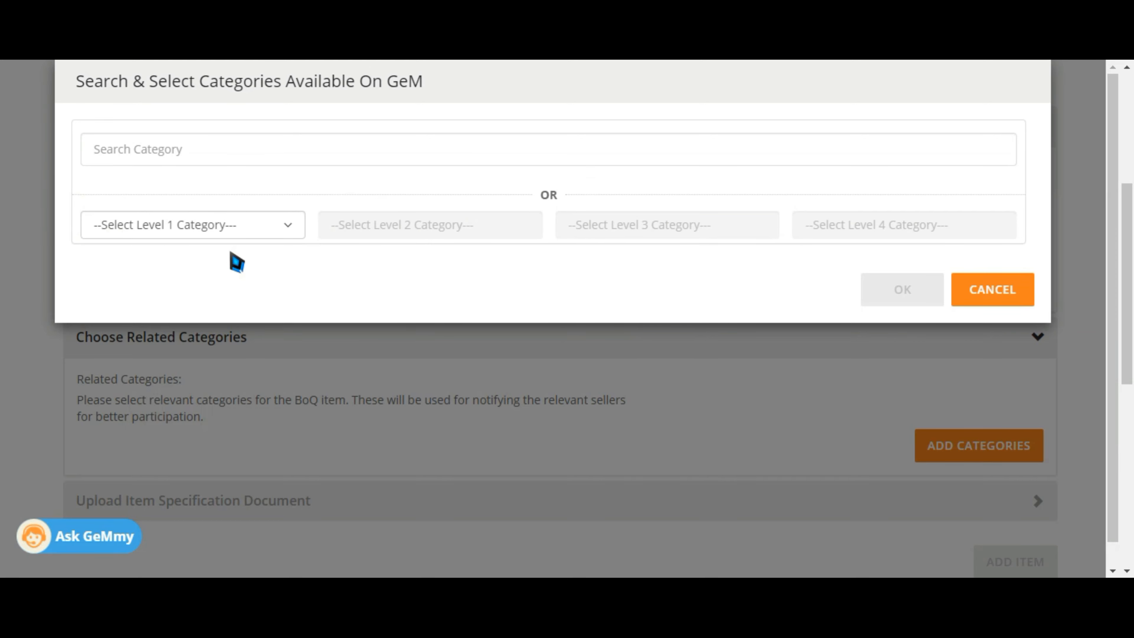
pyautogui.click(273, 232)
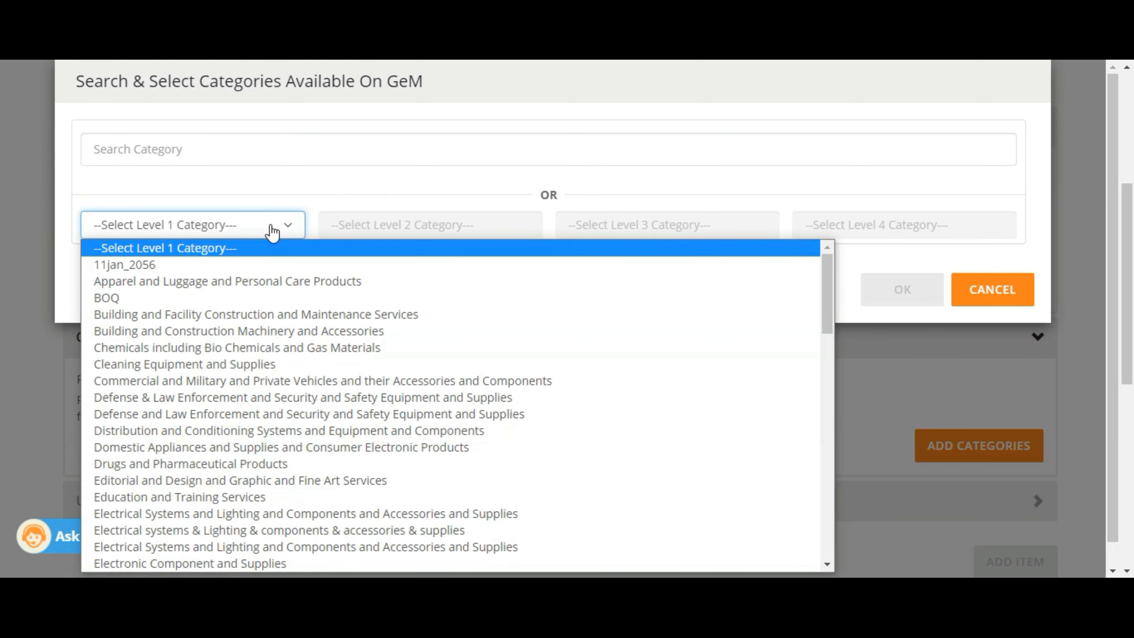
pyautogui.moveTo(831, 300); pyautogui.dragTo(823, 419)
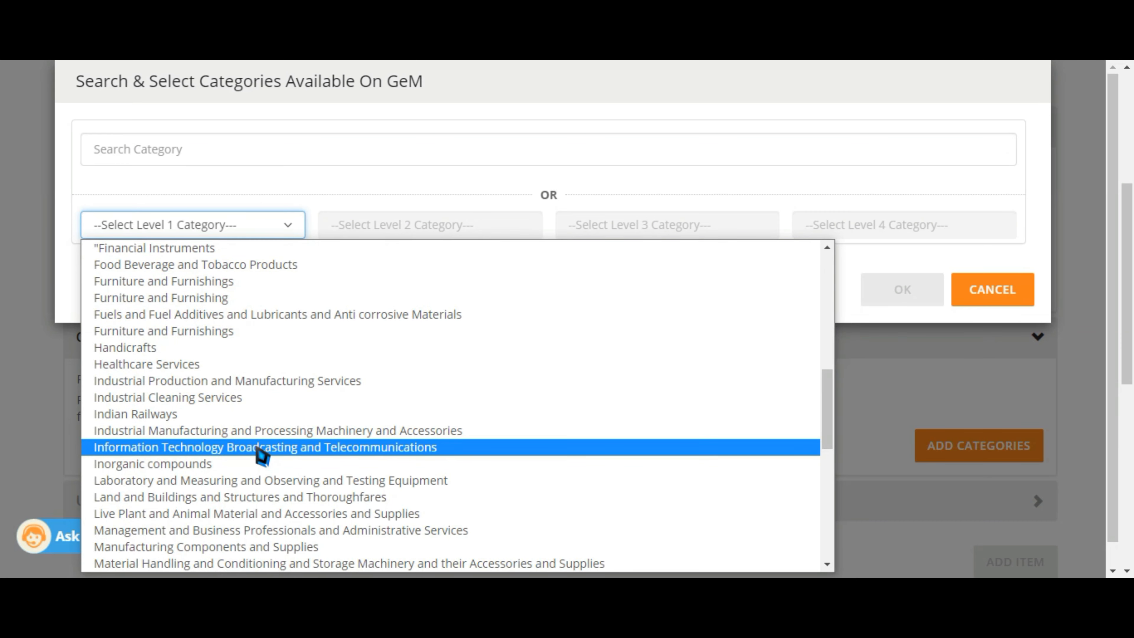
pyautogui.click(257, 447)
# Choose Computer Equipment and Accessories, Computers and All in One PC, then cancel the selection
pyautogui.click(501, 237)
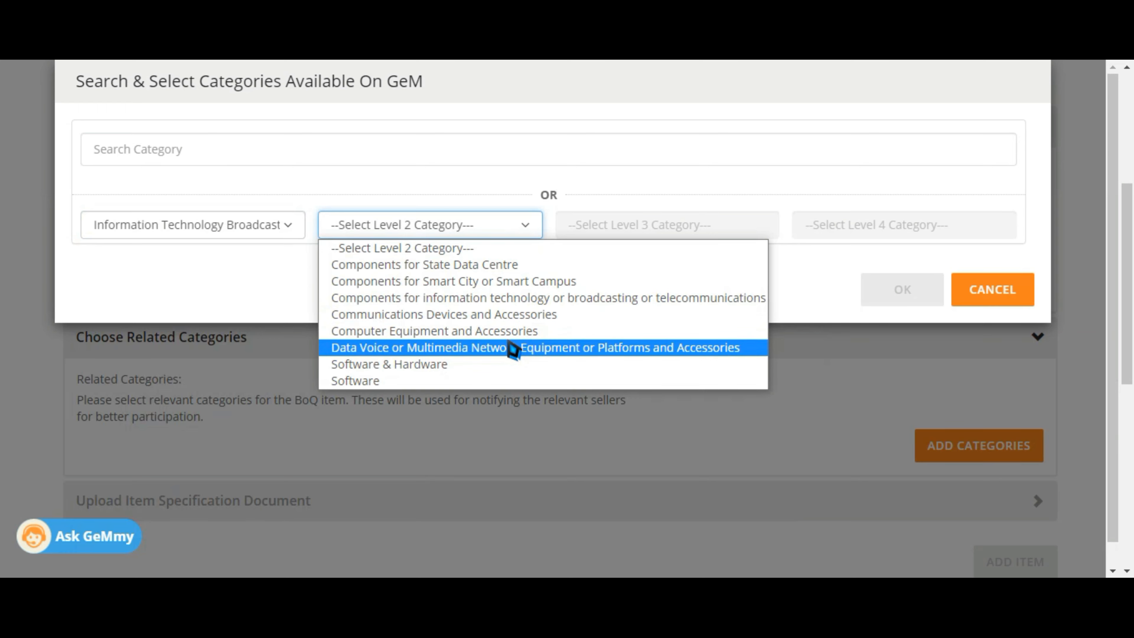
pyautogui.click(518, 331)
pyautogui.click(703, 228)
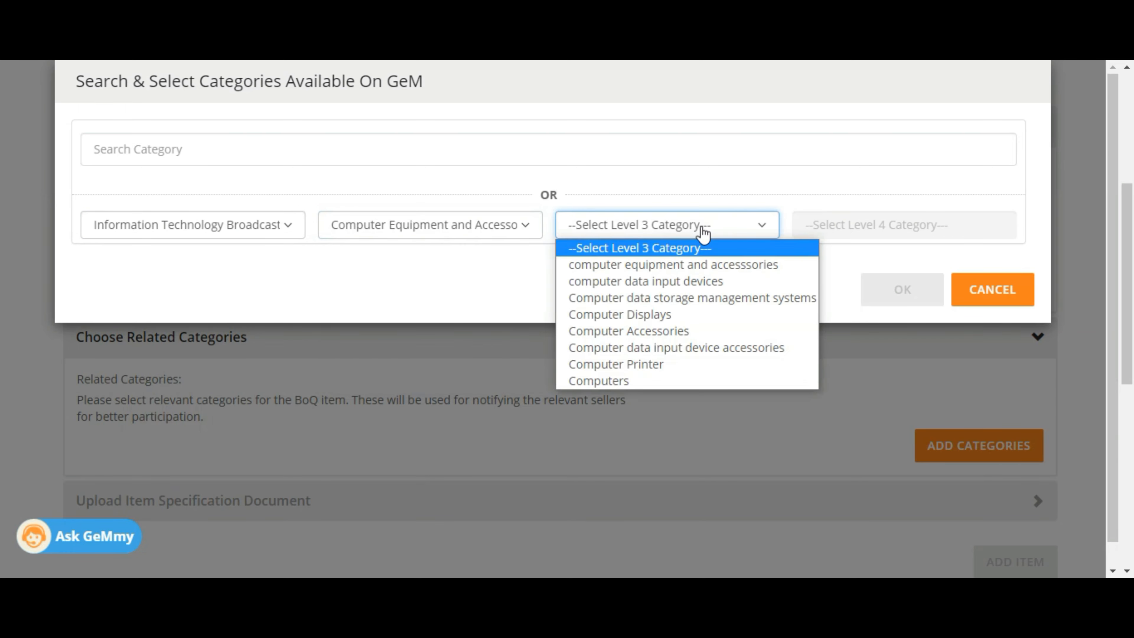
pyautogui.click(604, 382)
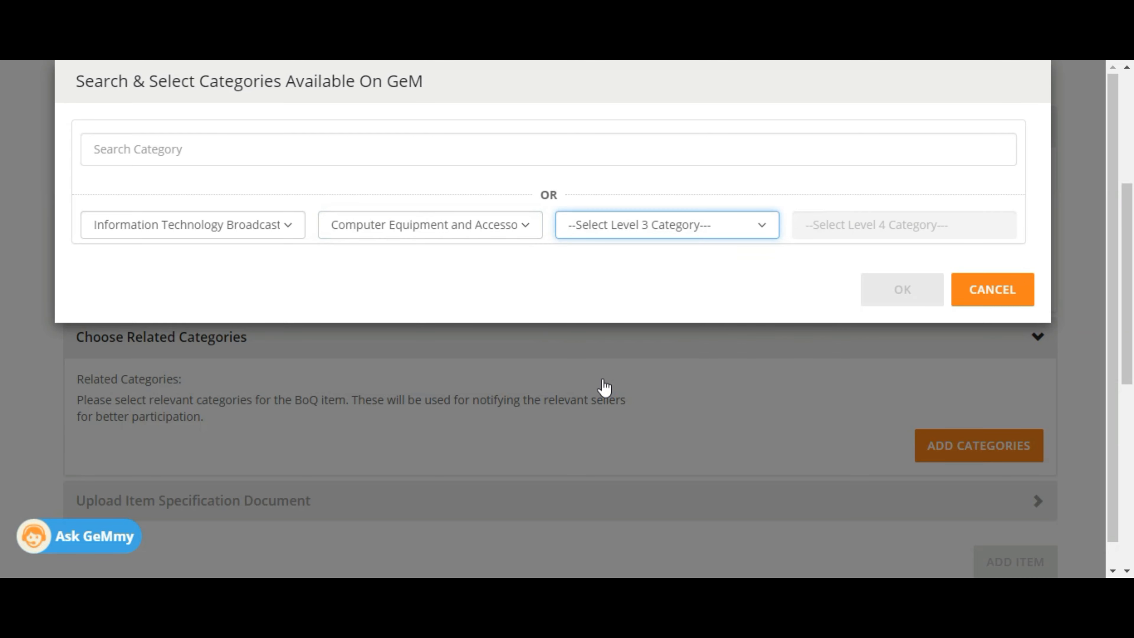
pyautogui.click(886, 232)
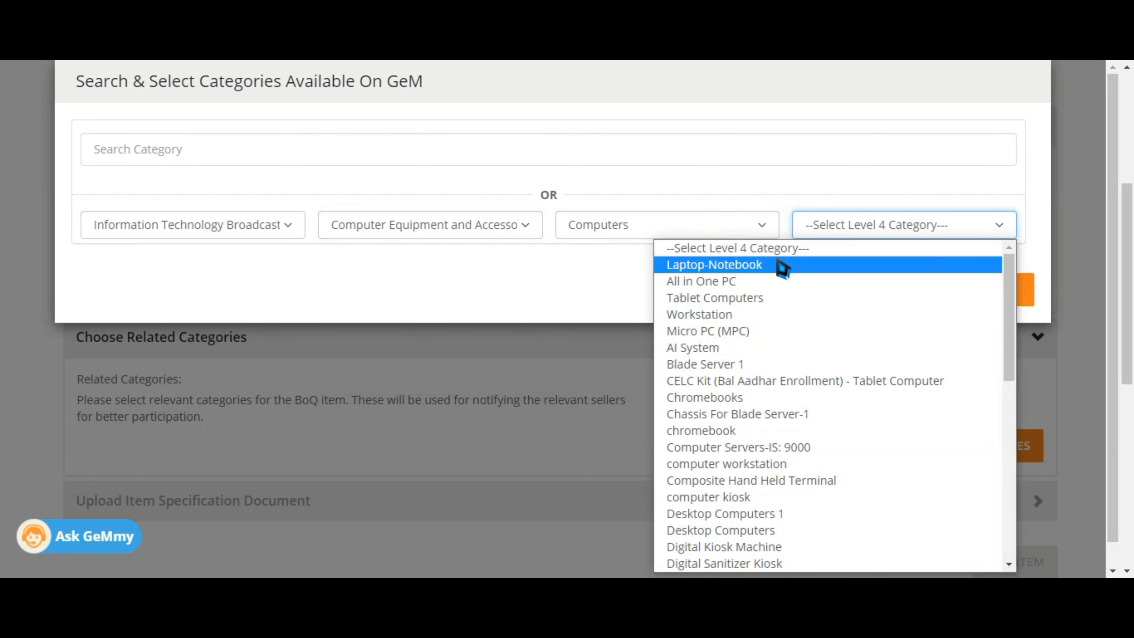
pyautogui.click(742, 281)
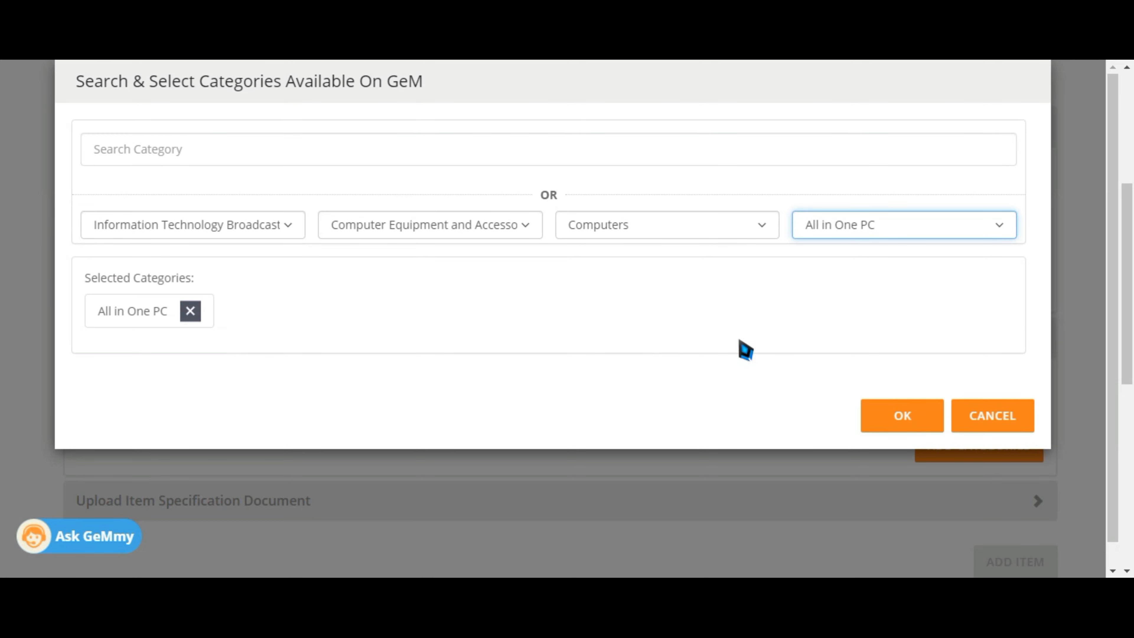
pyautogui.click(969, 419)
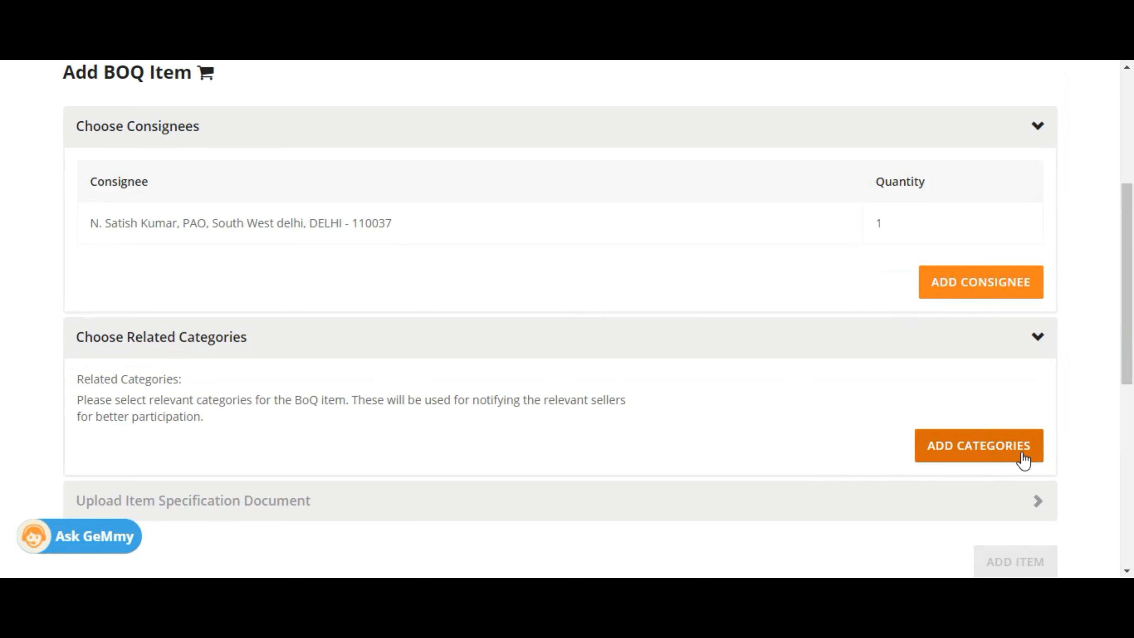
# Search 'all in one' and add Computers>>All in One PC as the related category
pyautogui.click(1000, 460)
pyautogui.click(412, 146)
pyautogui.write('all')
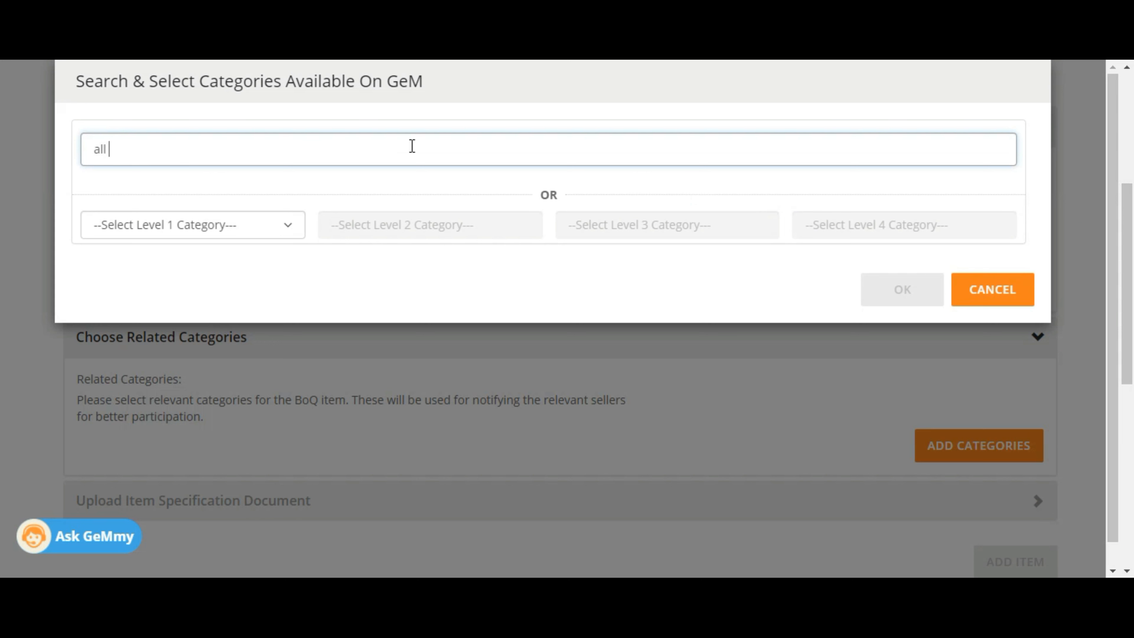
pyautogui.write(' in one')
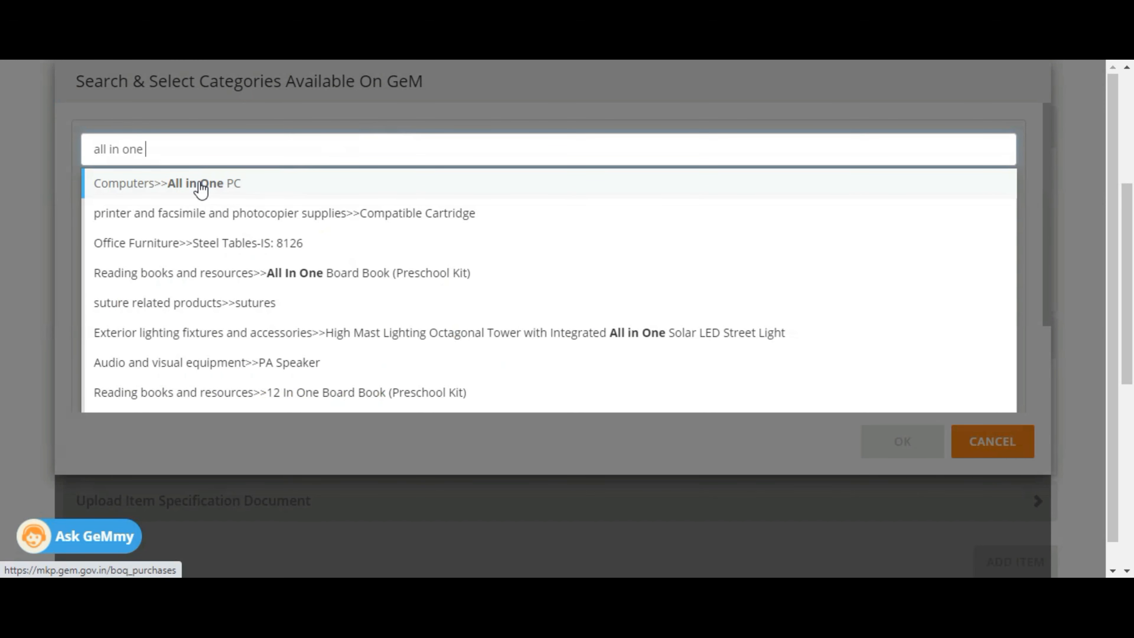
pyautogui.click(201, 188)
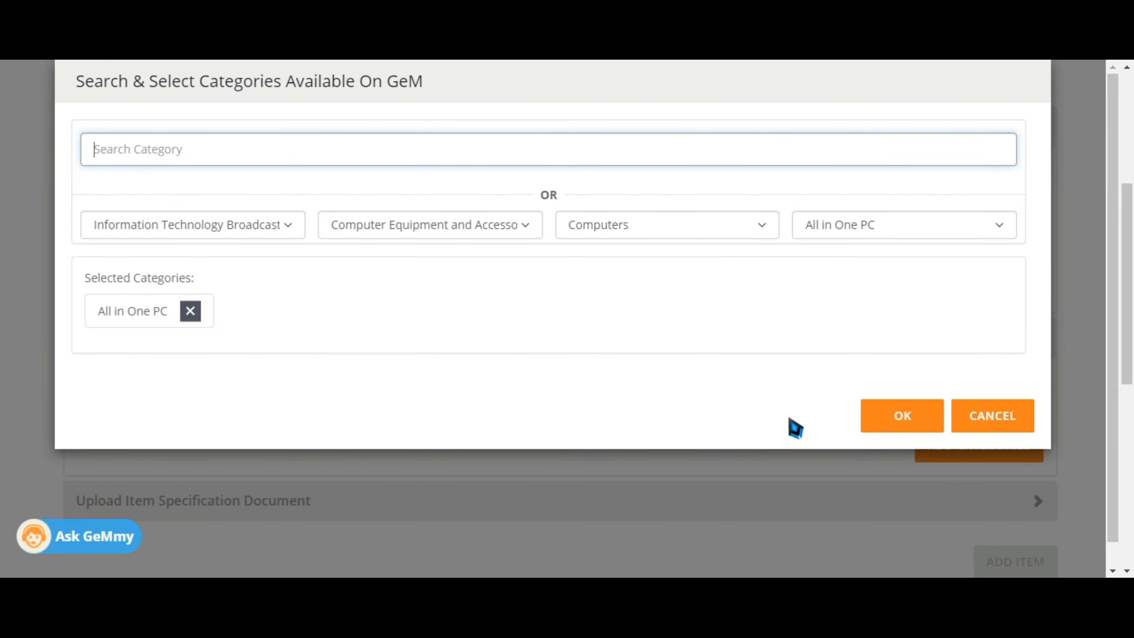
pyautogui.click(893, 424)
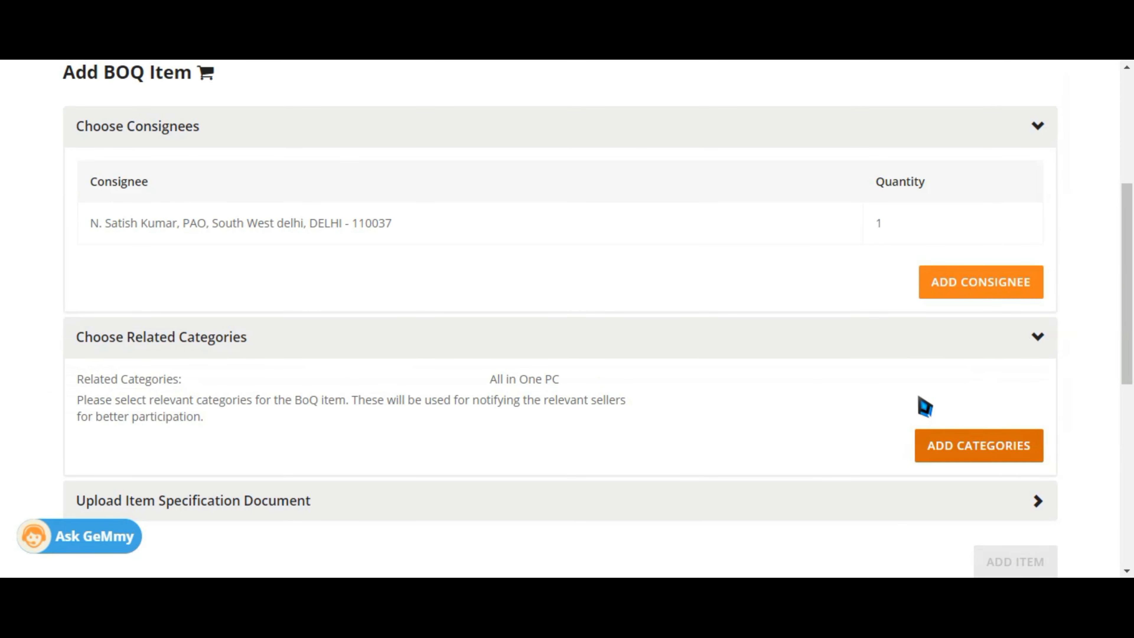
pyautogui.moveTo(1130, 293); pyautogui.dragTo(1132, 377)
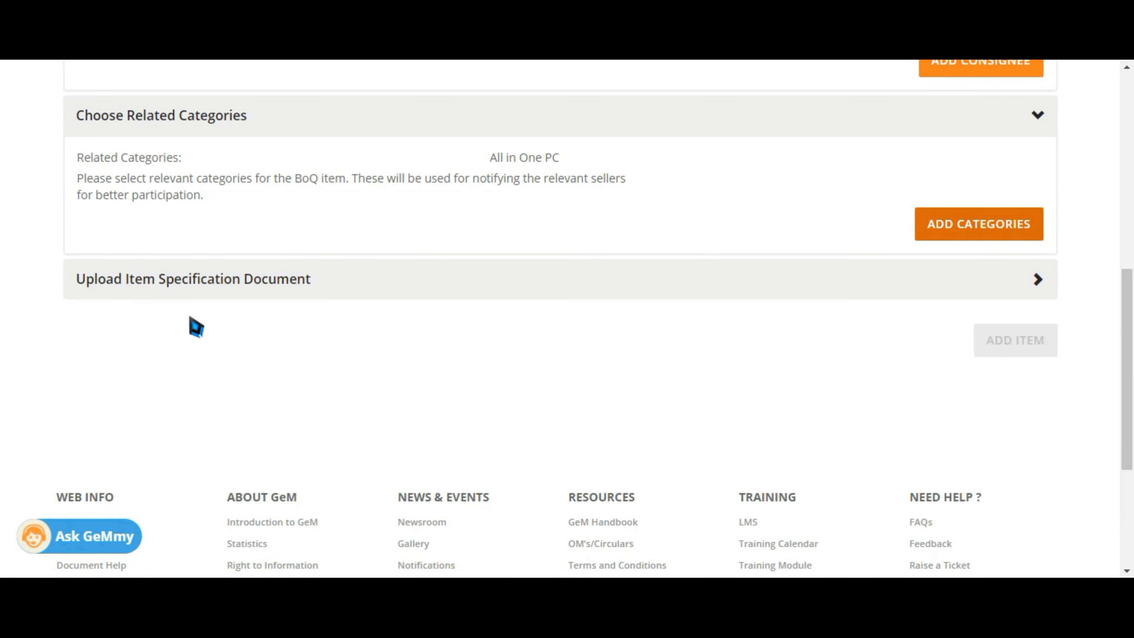
# Attach boq.pdf as the item specification document and add the BOQ item to the cart
pyautogui.click(205, 291)
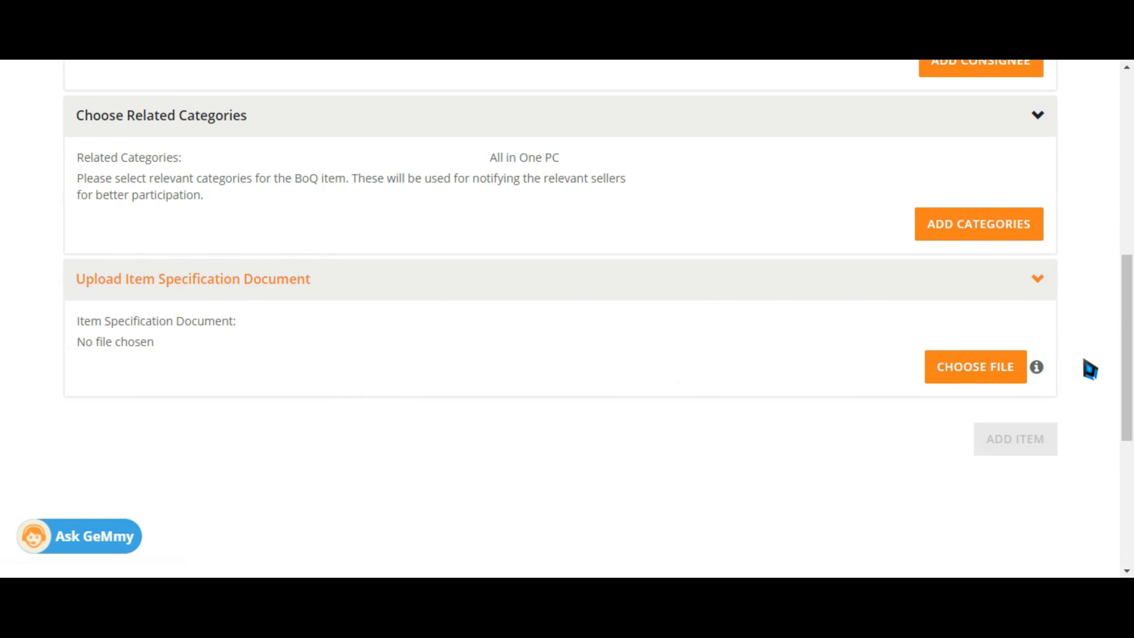
pyautogui.click(965, 379)
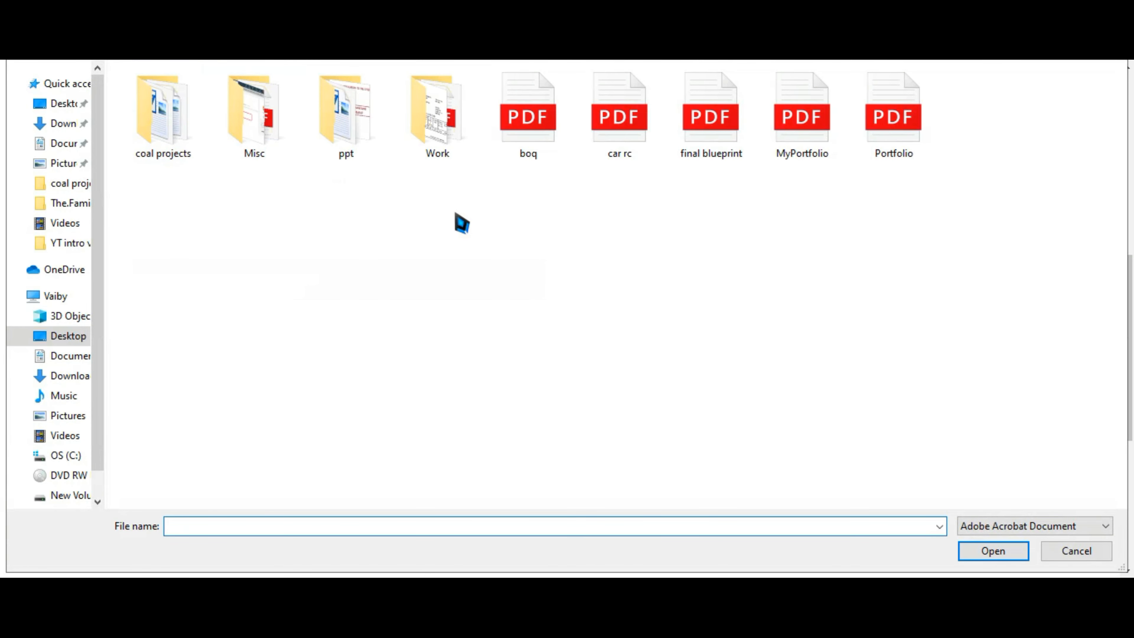
pyautogui.click(535, 148)
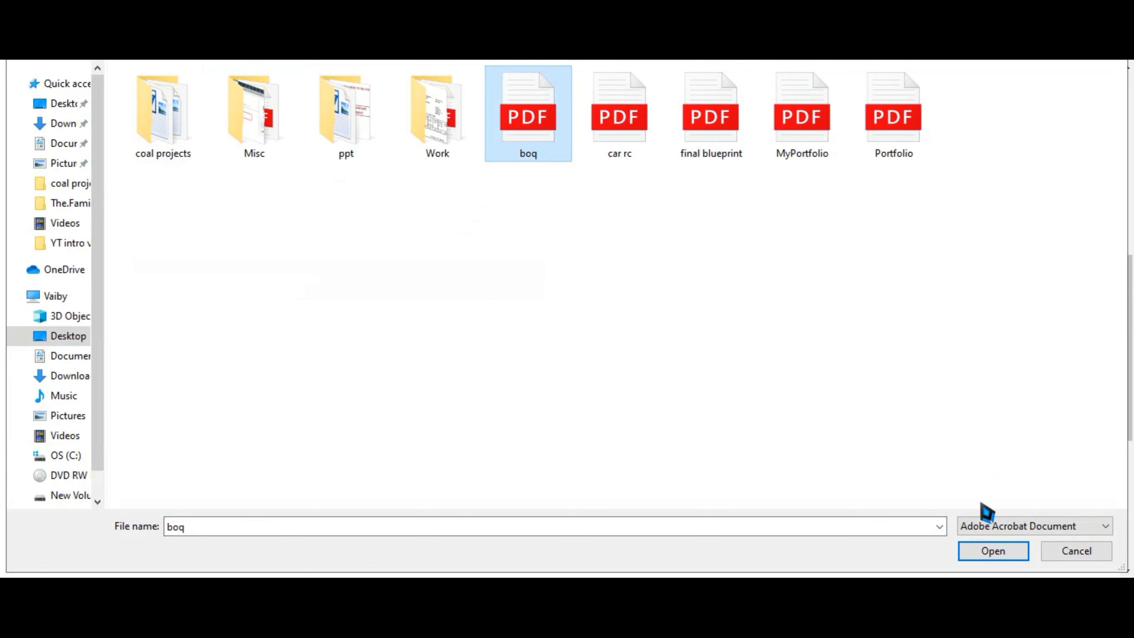
pyautogui.click(993, 551)
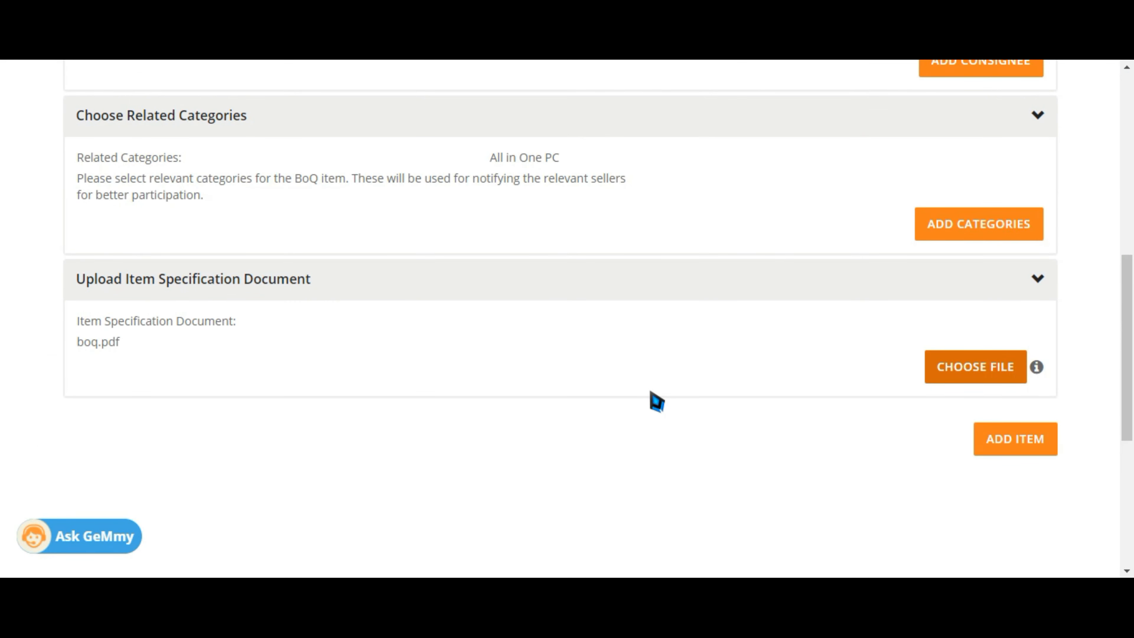
pyautogui.click(992, 456)
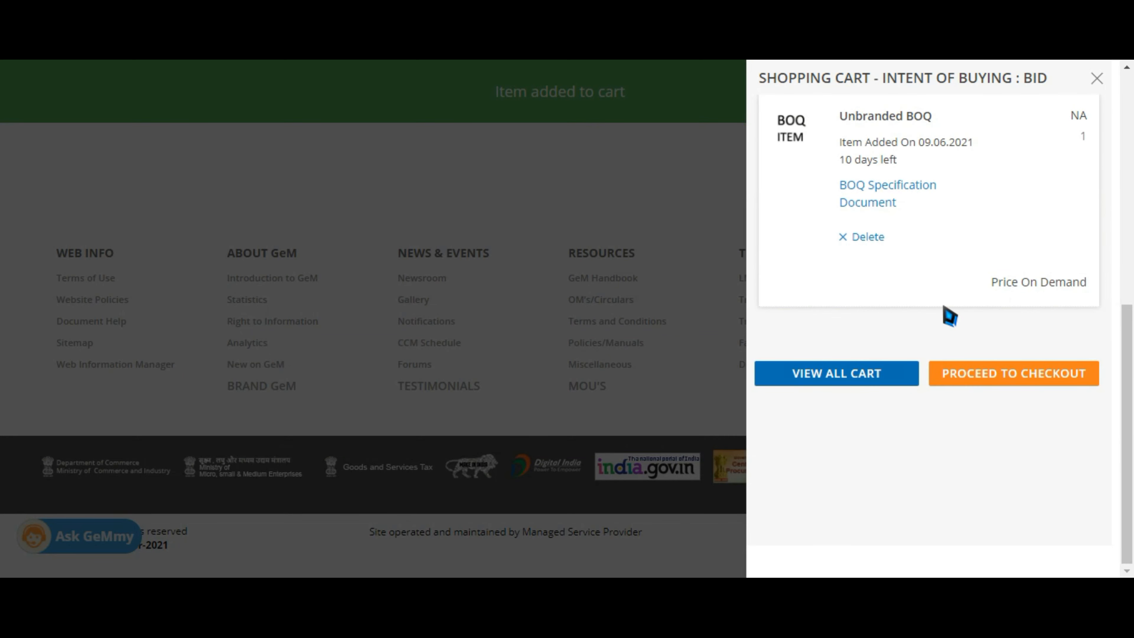
# Check out, review the BOQ Specification Document, then create and confirm a bid from the cart item
pyautogui.click(1013, 380)
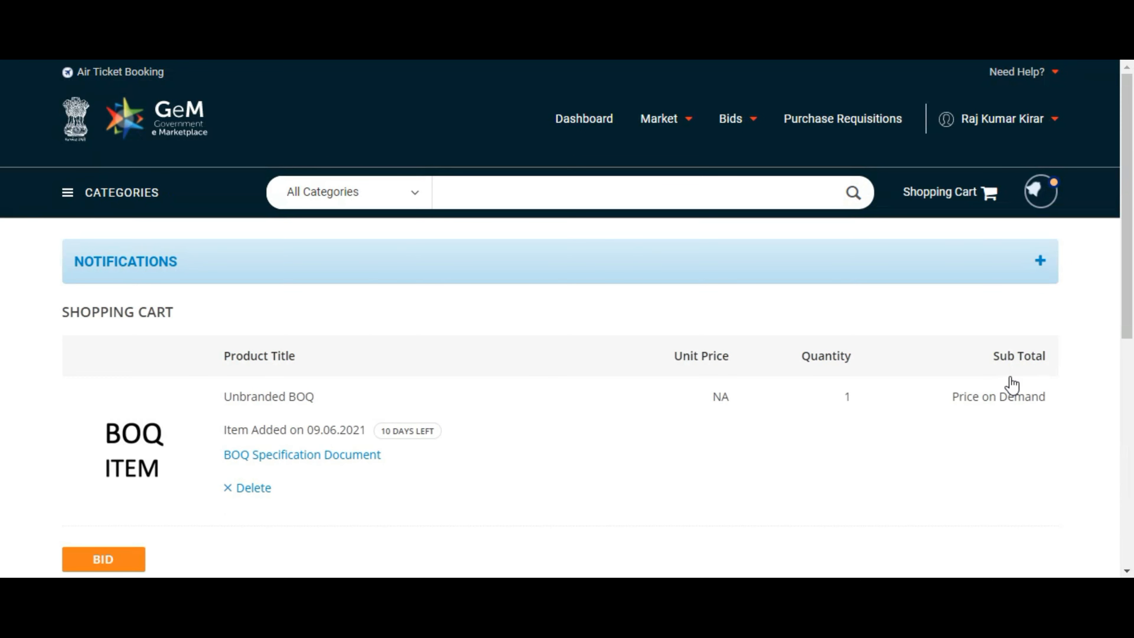
pyautogui.scroll(-4, 1013, 384)
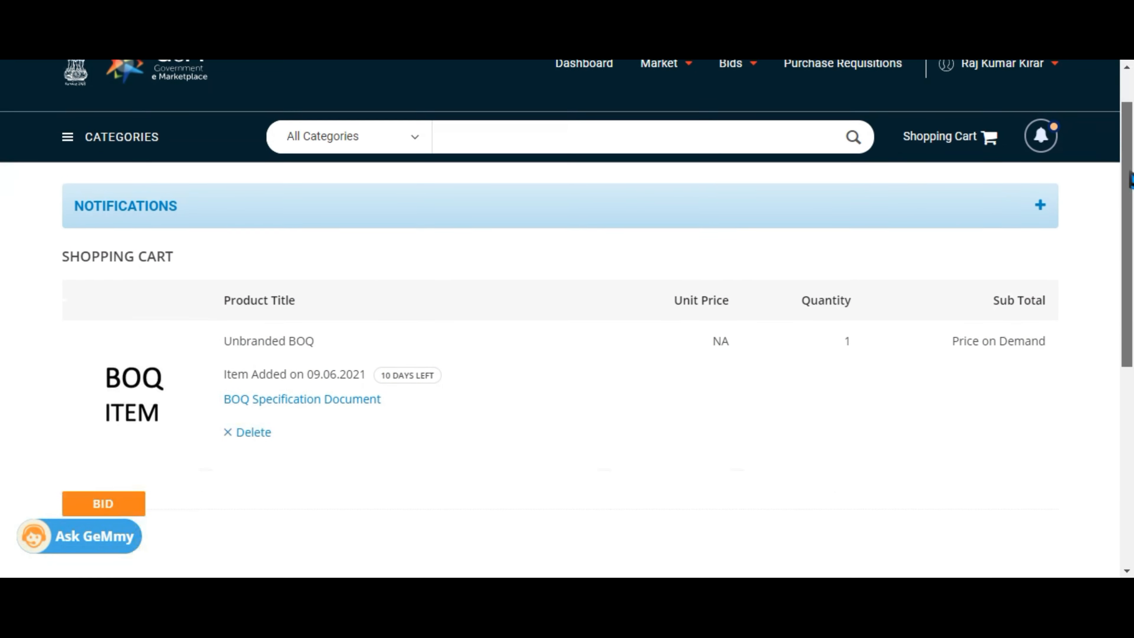
pyautogui.scroll(-1, 1132, 259)
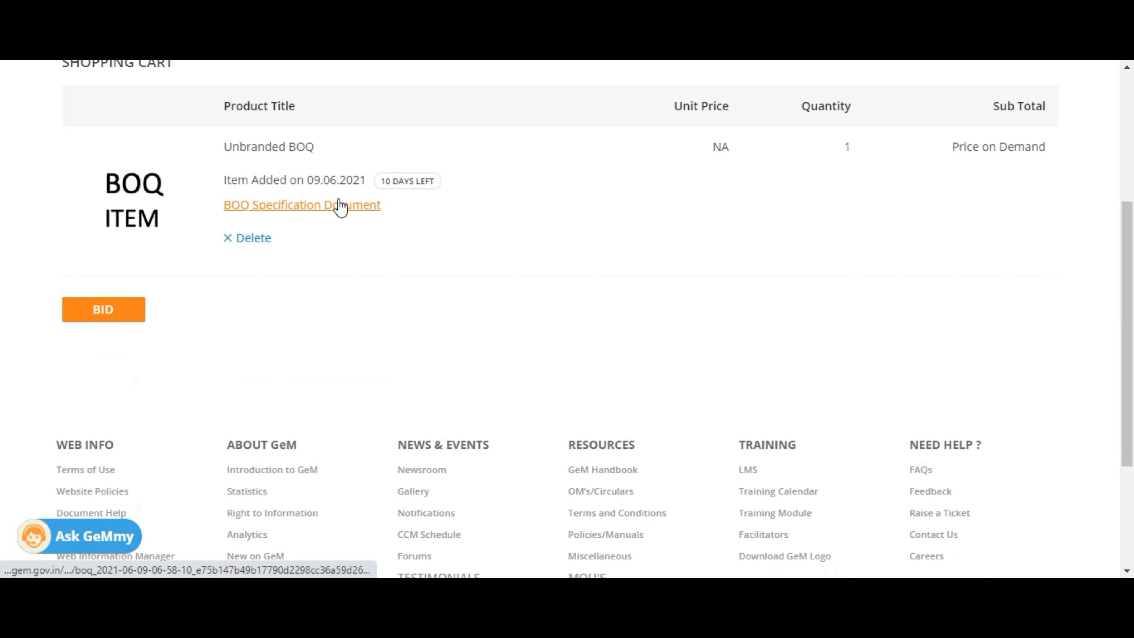
pyautogui.click(314, 215)
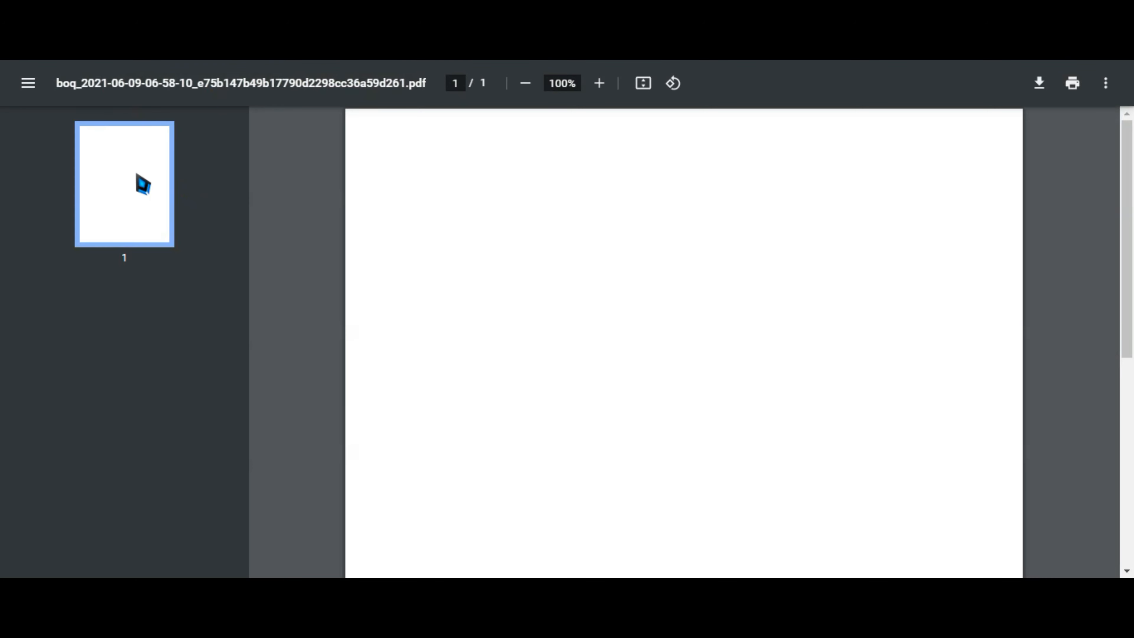
pyautogui.hotkey('alt', 'Left')
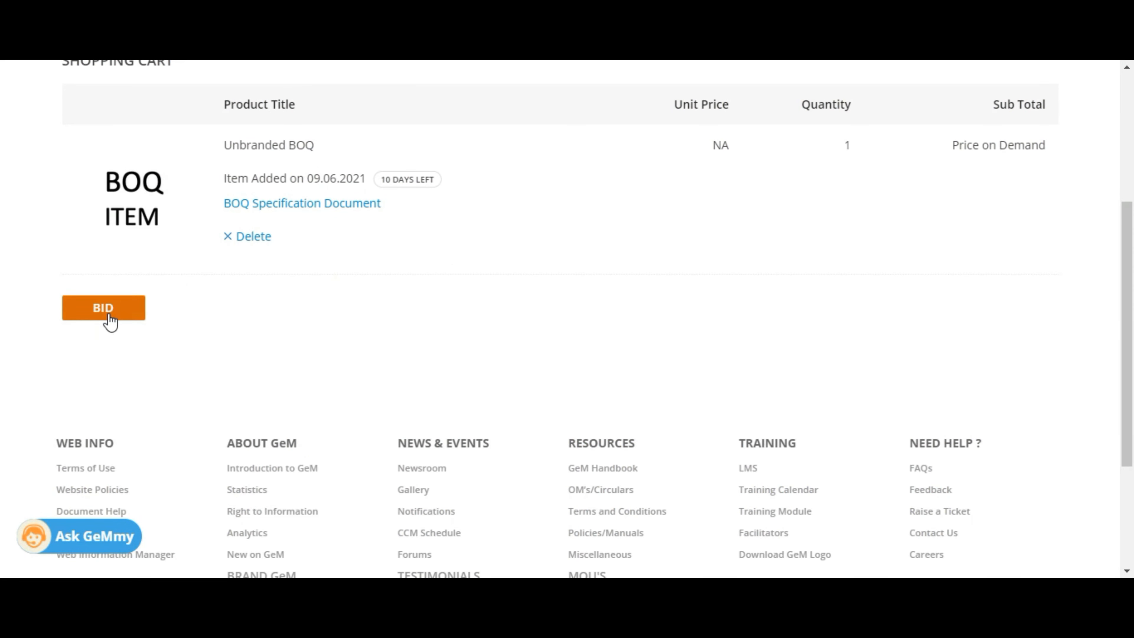
pyautogui.click(108, 310)
pyautogui.click(328, 390)
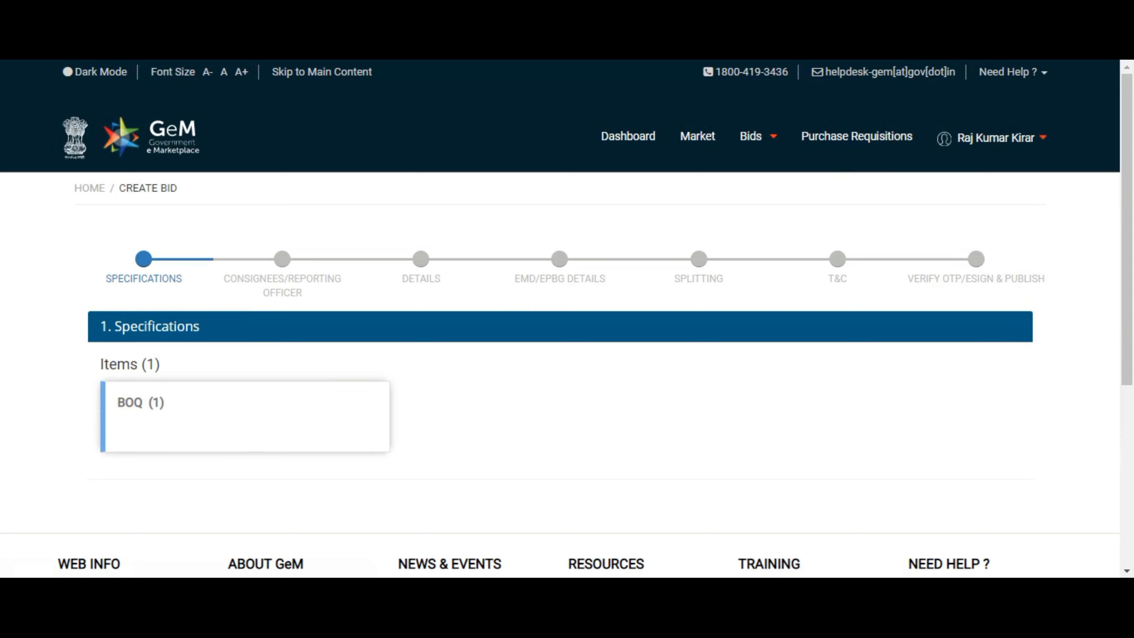
# Download sampleboqv1 (1).xlsx from the BOQ (1) specifications and open it in Excel
pyautogui.scroll(-2, 567, 315)
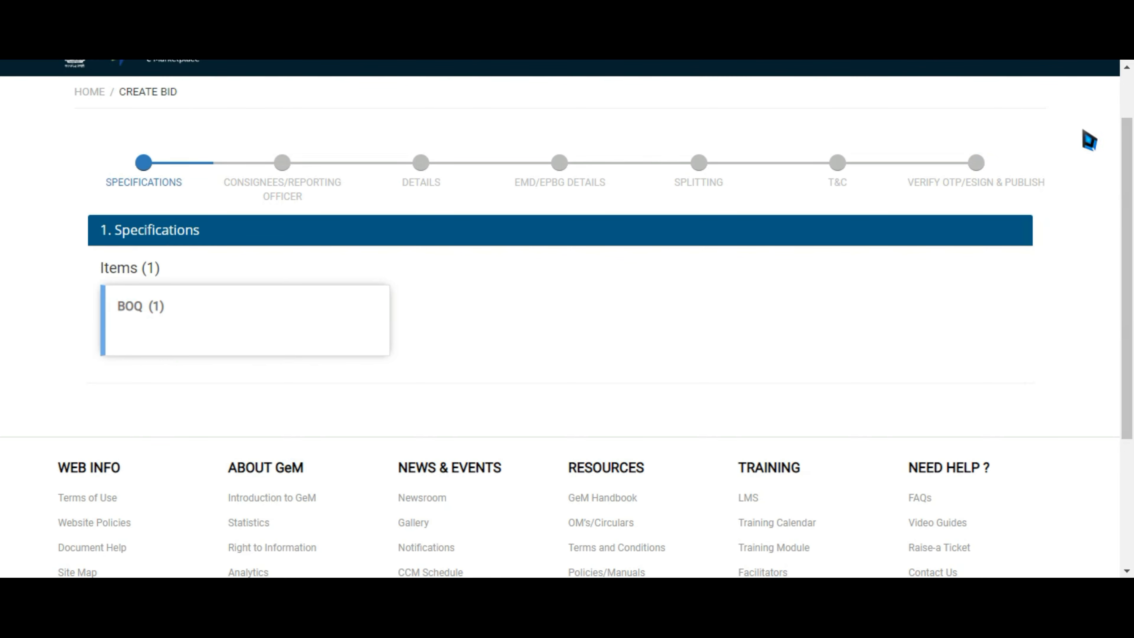
pyautogui.click(140, 307)
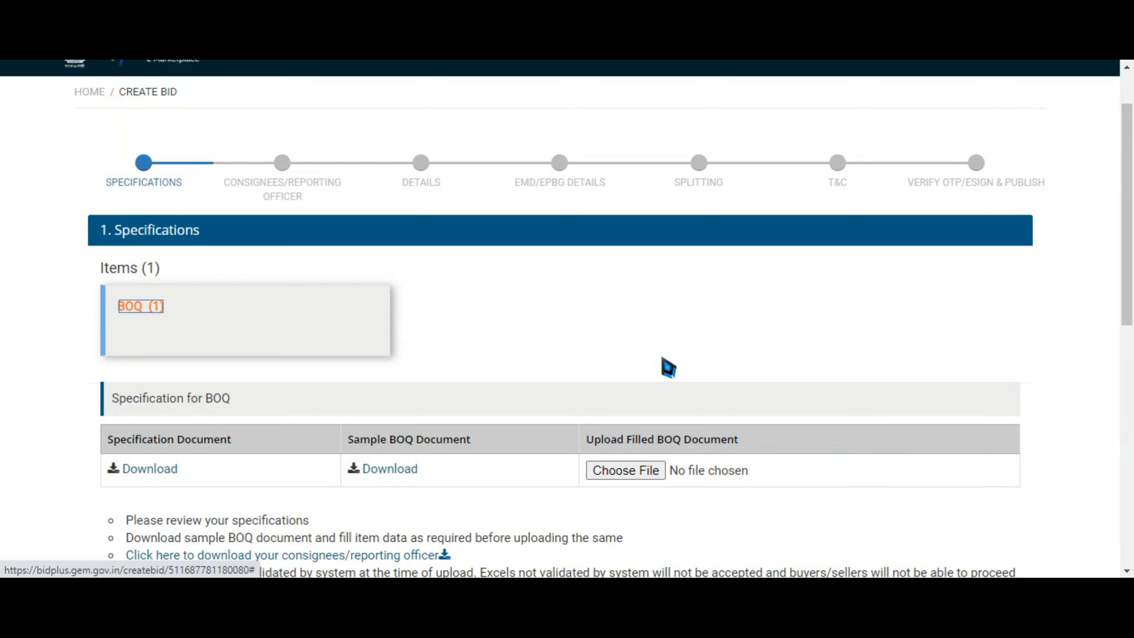
pyautogui.scroll(-5, 143, 140)
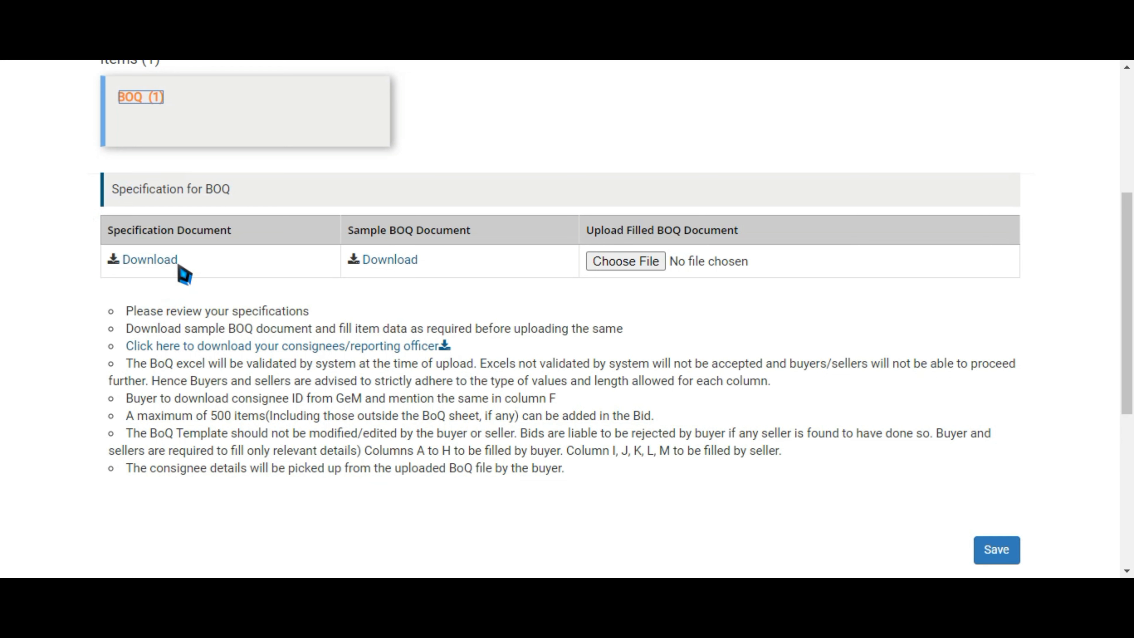
pyautogui.click(398, 265)
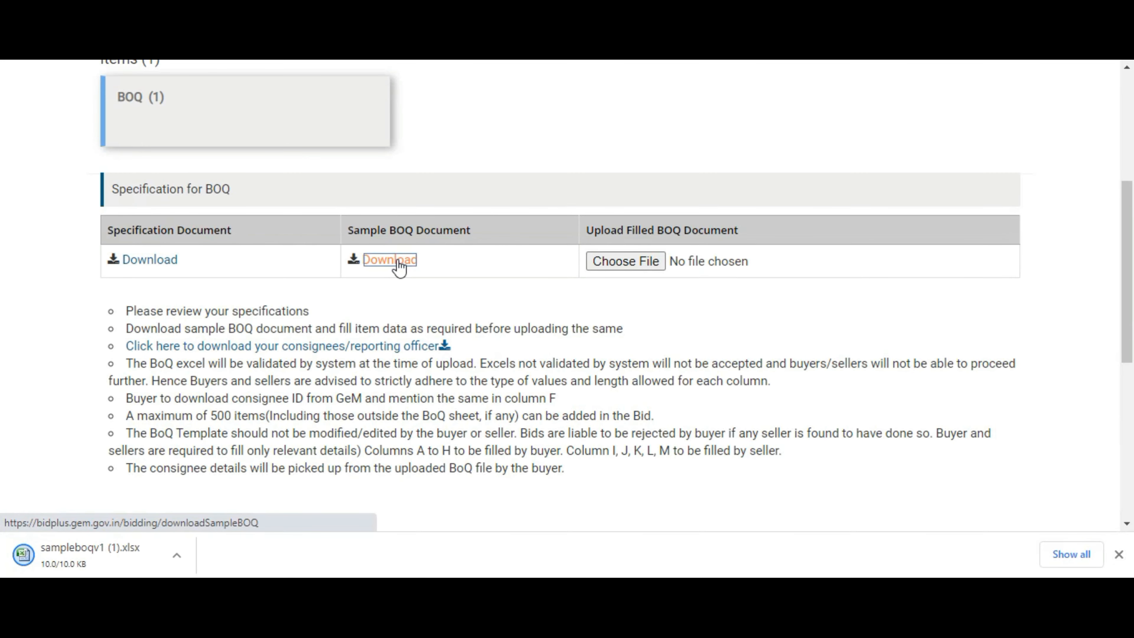
pyautogui.click(45, 555)
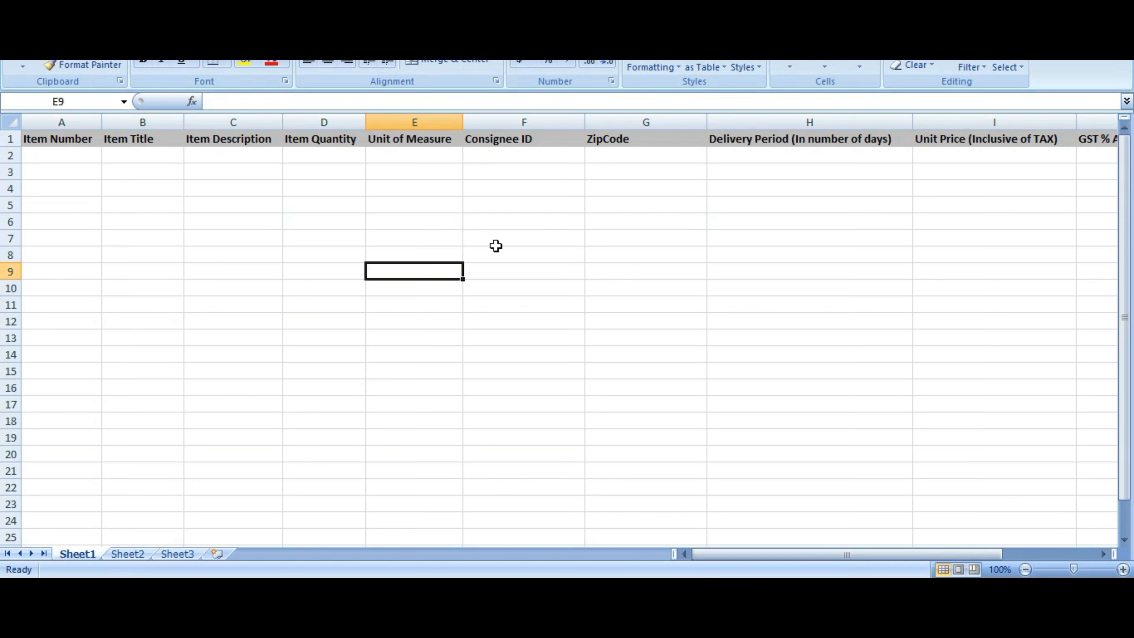
# Enter item 1, title 'all in 1 pc' and description 'with monitor,keyboard and wireless mouse', widening column C
pyautogui.click(53, 159)
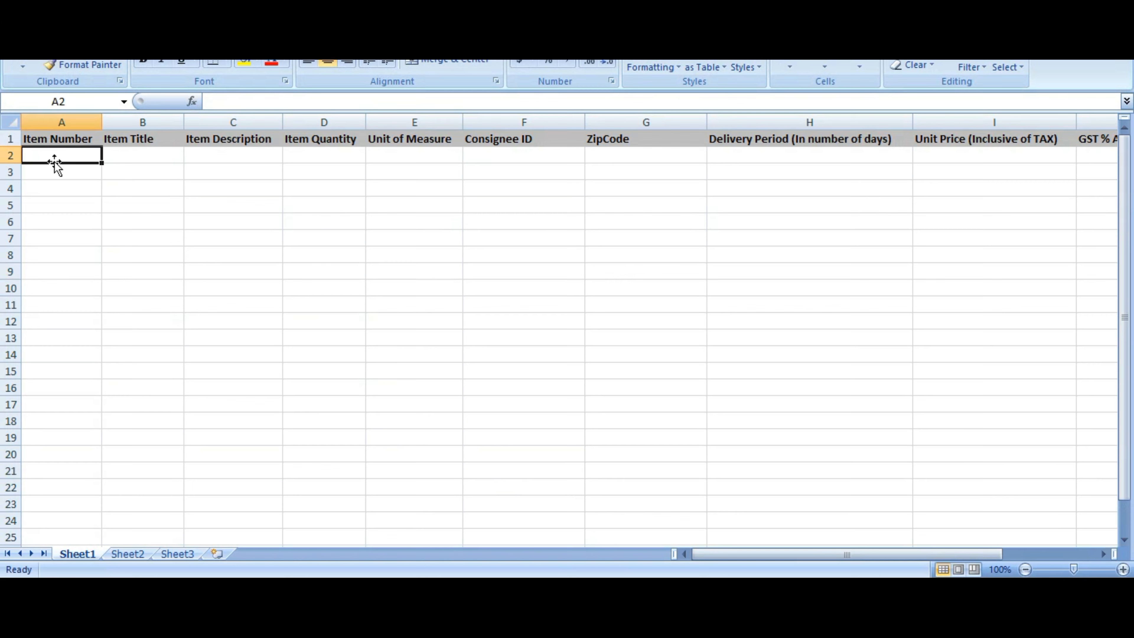
pyautogui.write('1')
pyautogui.click(152, 157)
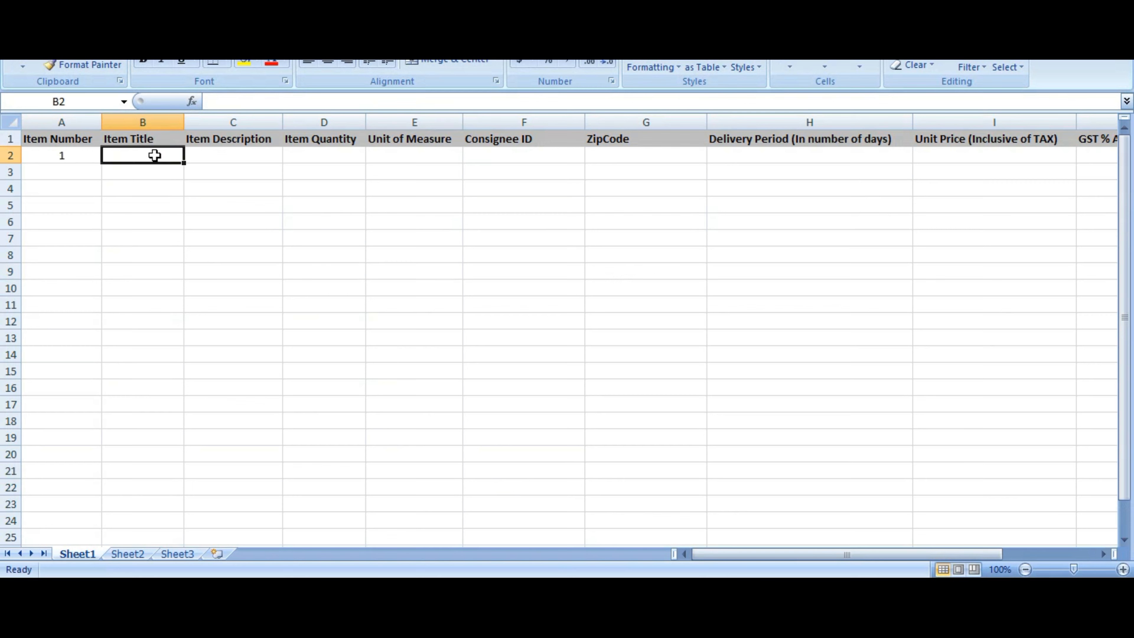
pyautogui.write('all in ')
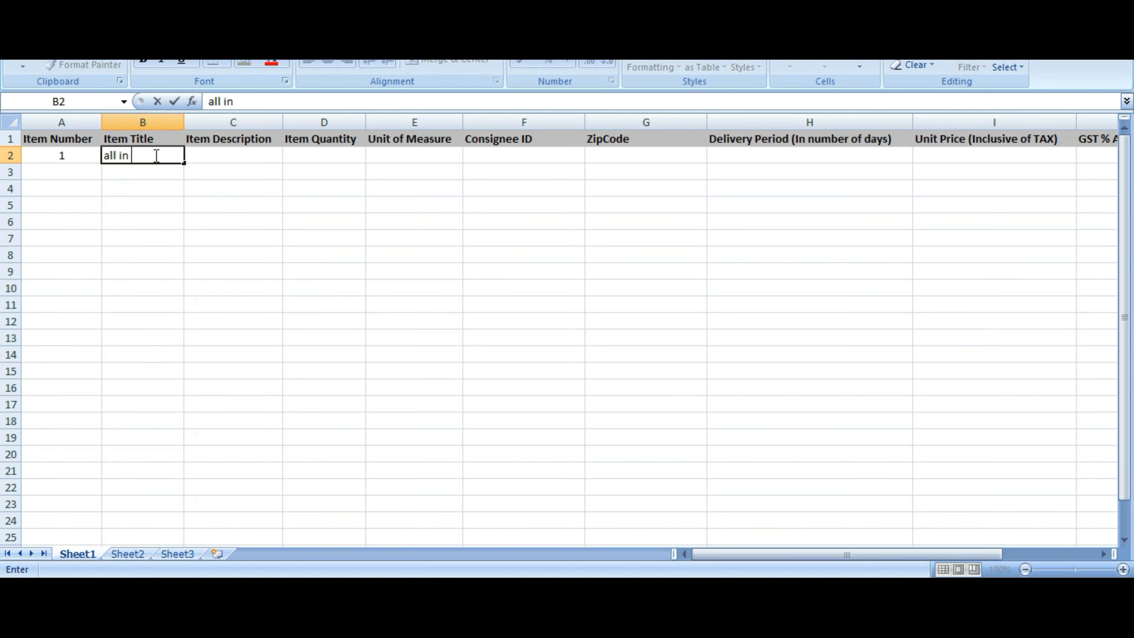
pyautogui.write('1 pc')
pyautogui.click(218, 164)
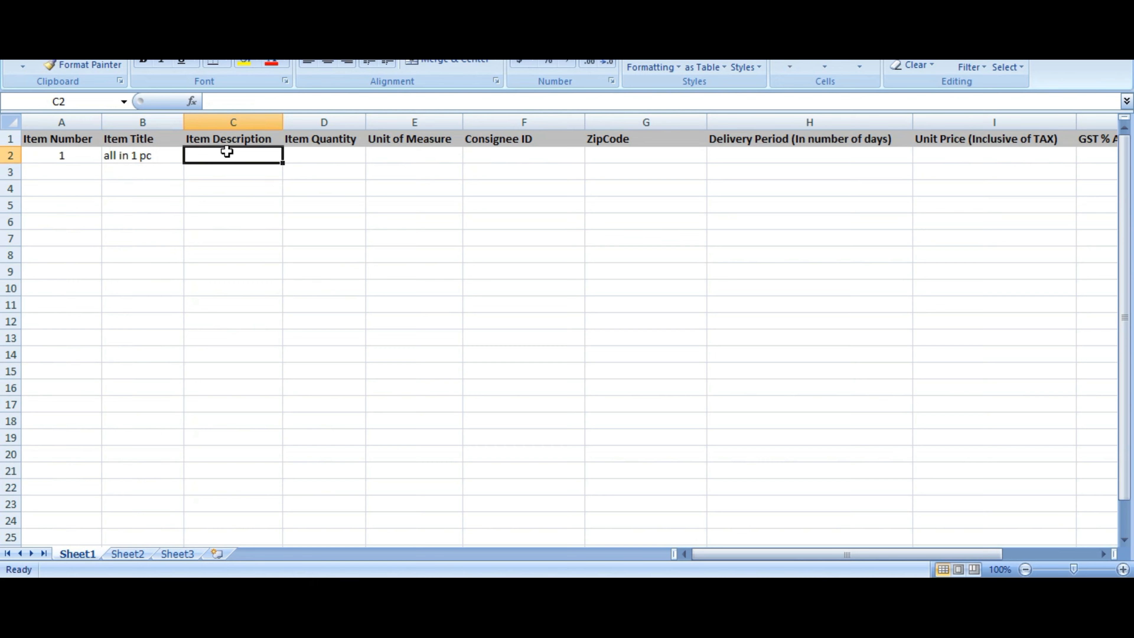
pyautogui.write('with mo')
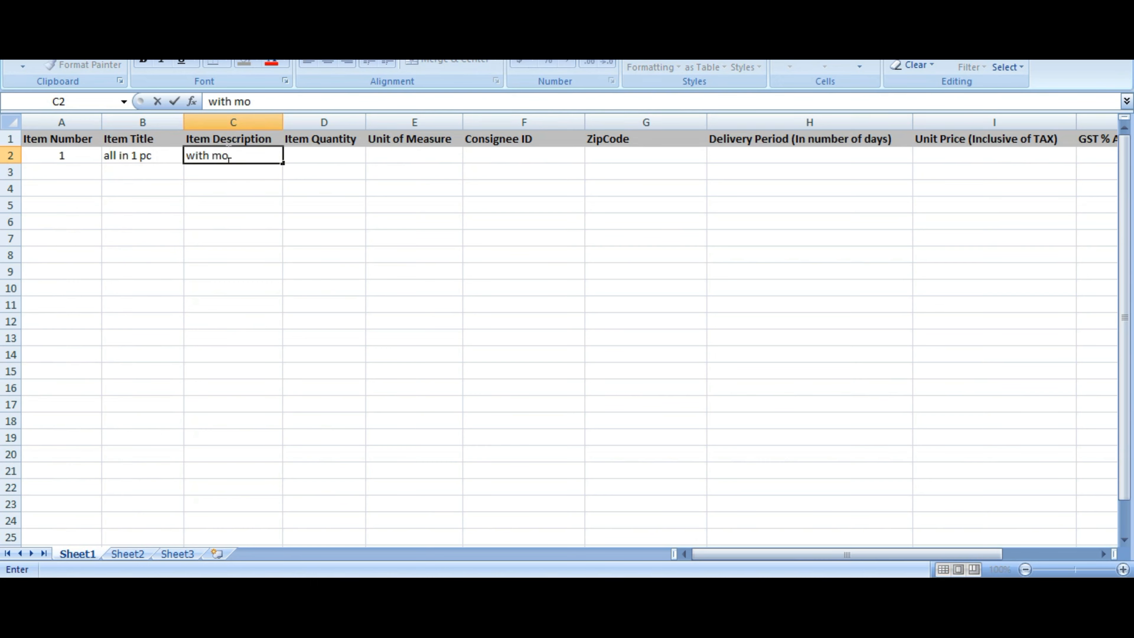
pyautogui.write('nitor,key')
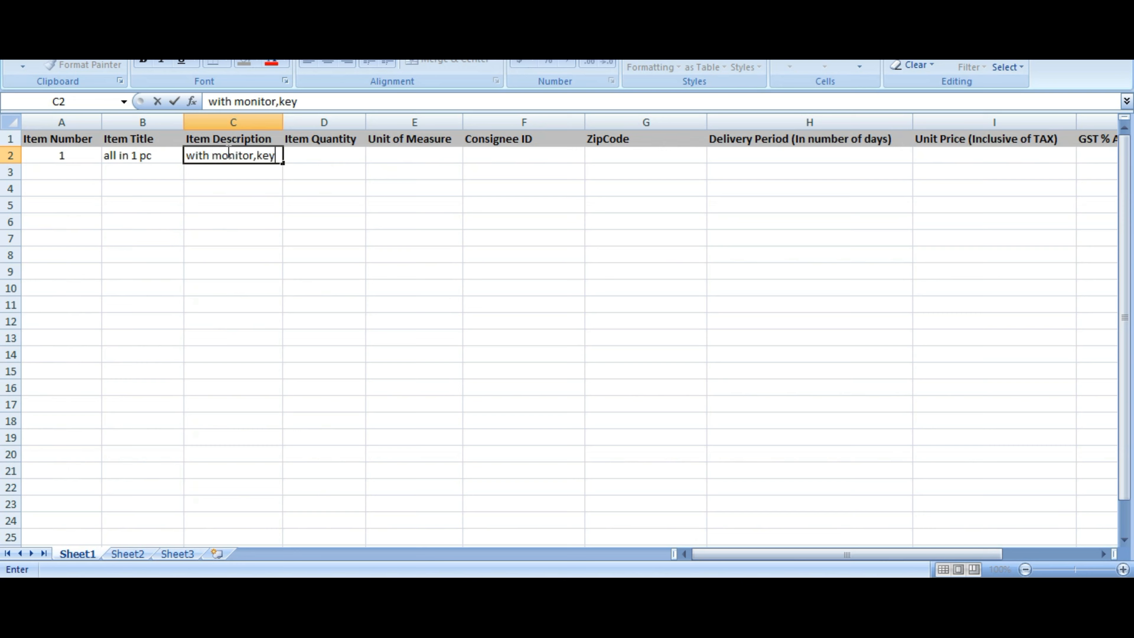
pyautogui.write('board and wireless mouse')
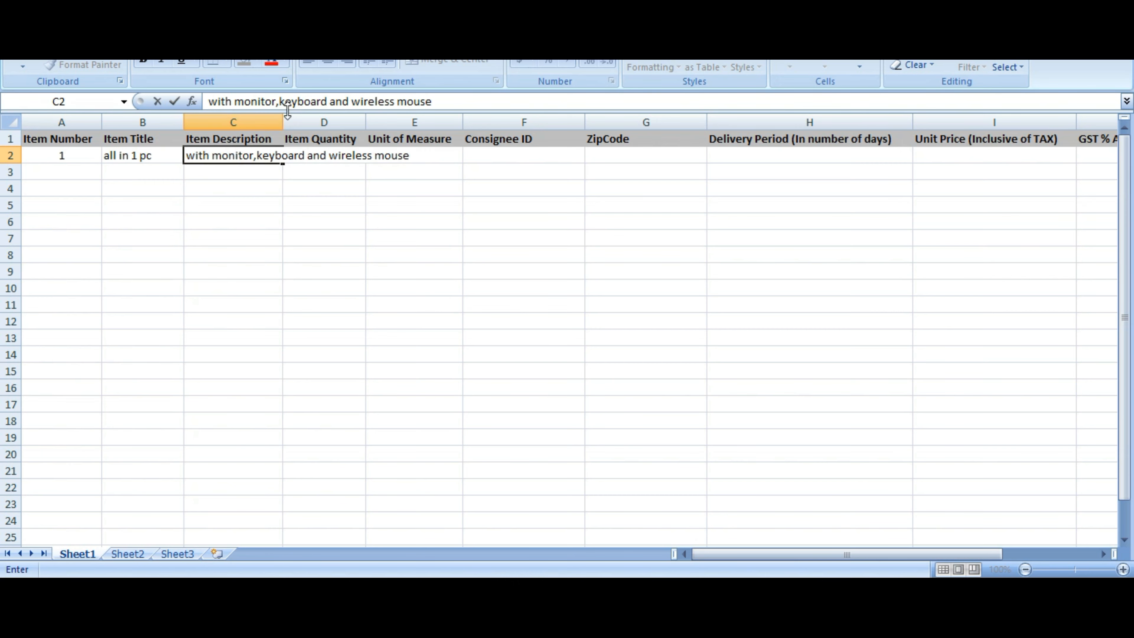
pyautogui.click(276, 121)
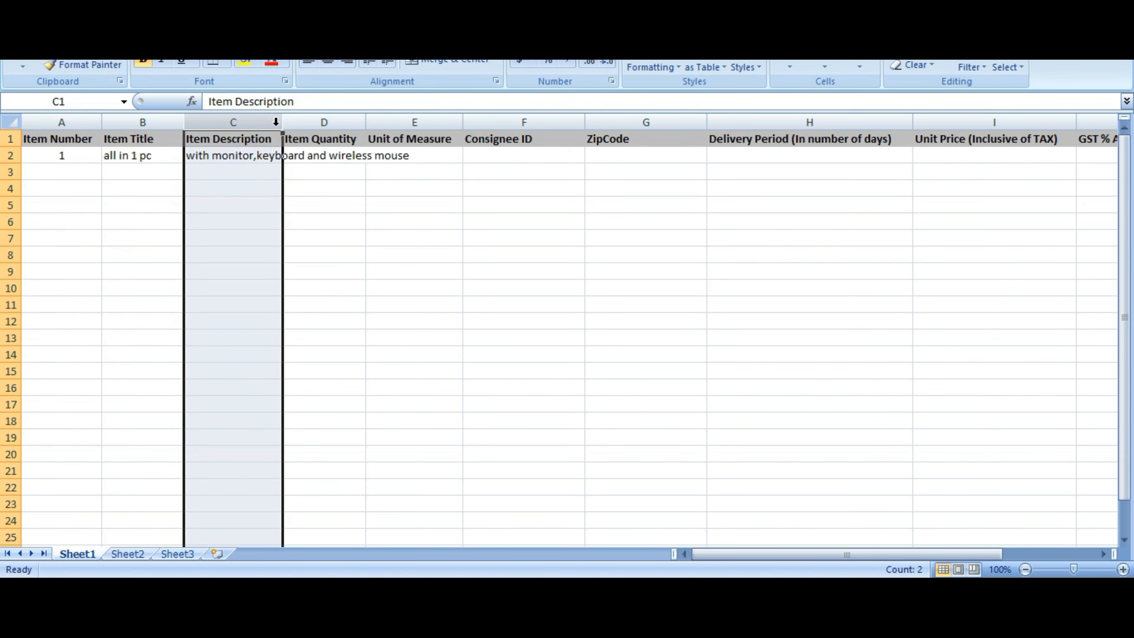
pyautogui.doubleClick(283, 122)
# Fill row 2 with quantity 1, unit 1, the consignee ID, ZipCode 1234 and 30 delivery days
pyautogui.click(464, 157)
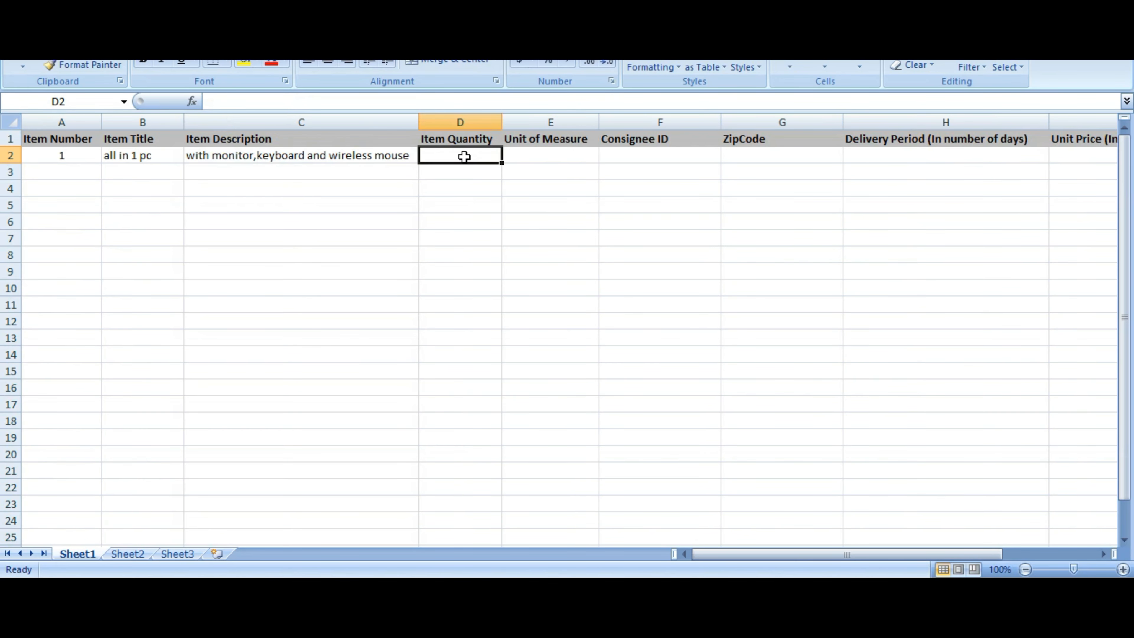
pyautogui.write('1')
pyautogui.click(567, 160)
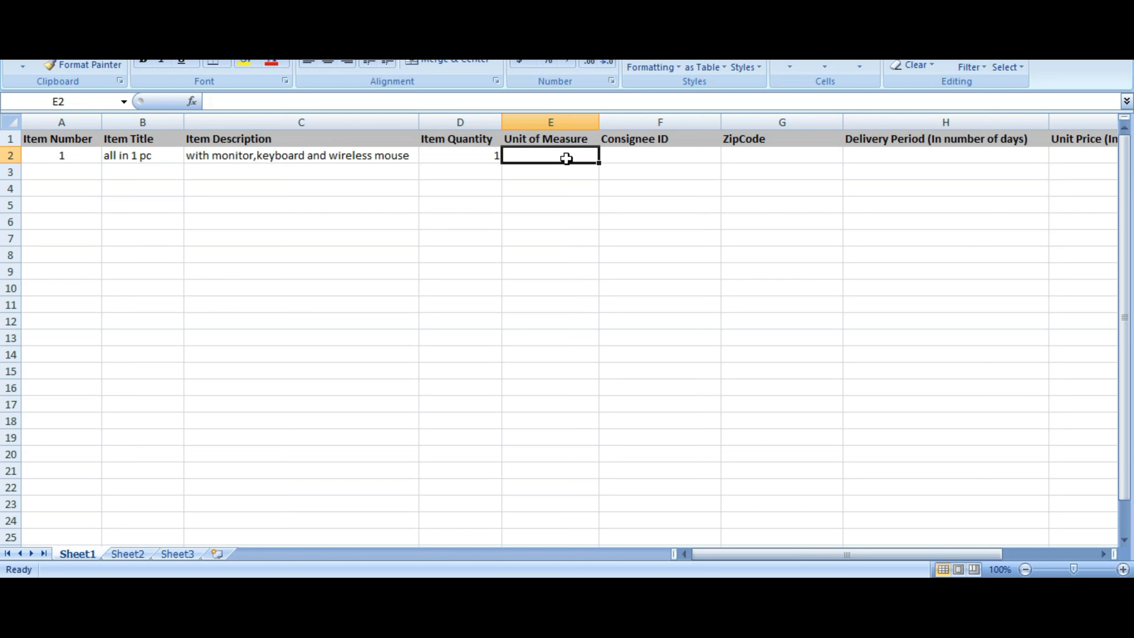
pyautogui.write('1')
pyautogui.click(648, 156)
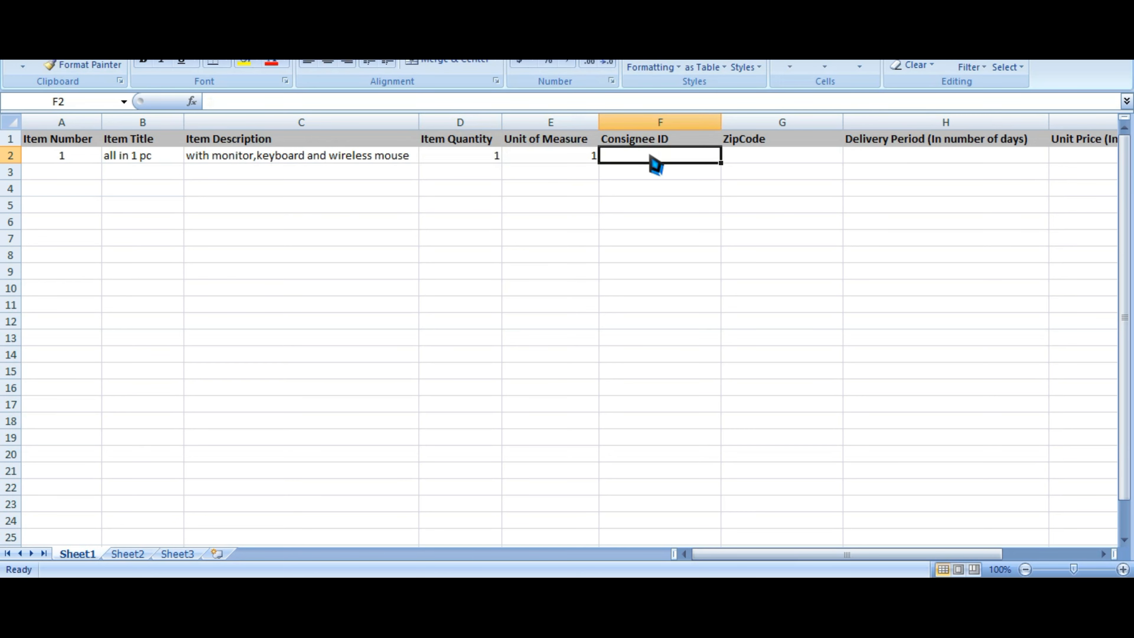
pyautogui.write('xyz')
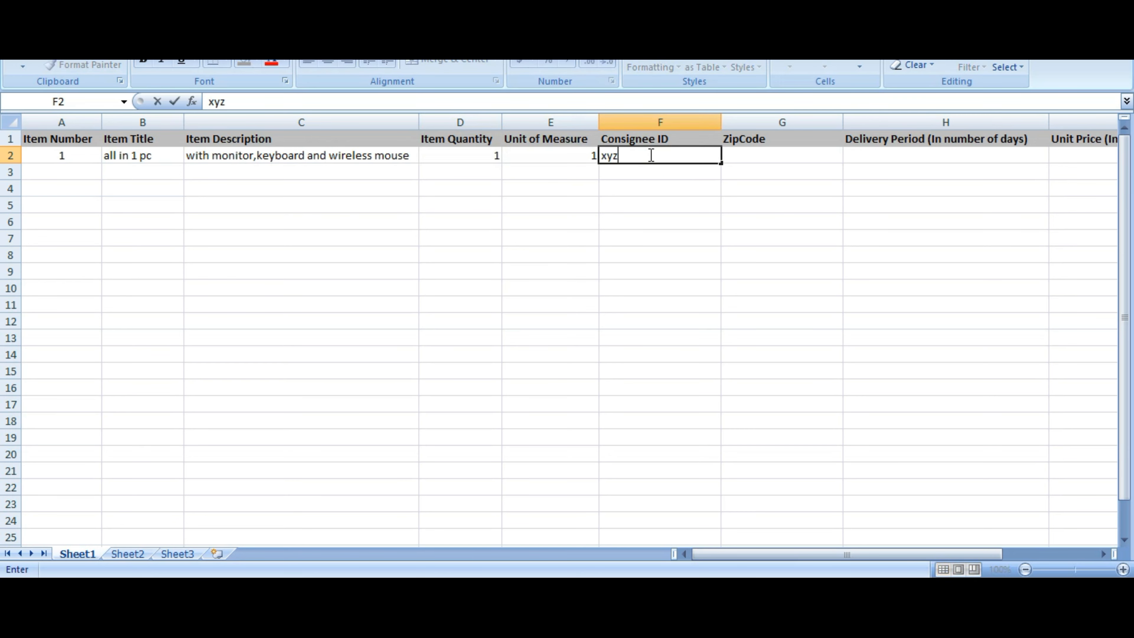
pyautogui.write('@abc')
pyautogui.click(782, 154)
pyautogui.write('1234')
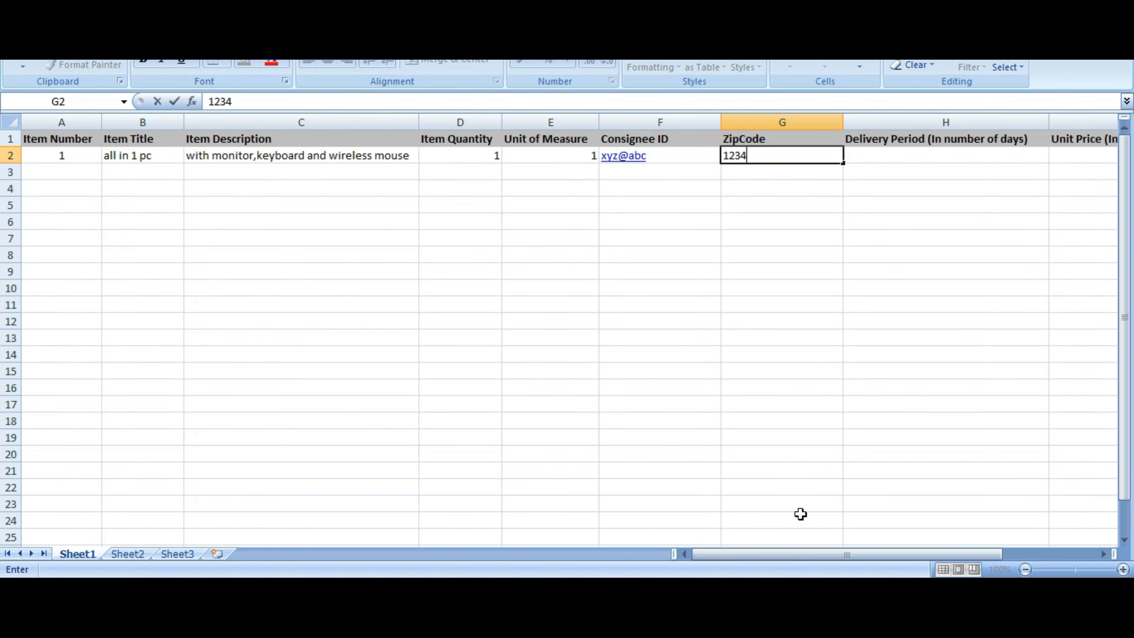
pyautogui.click(947, 155)
pyautogui.write('30')
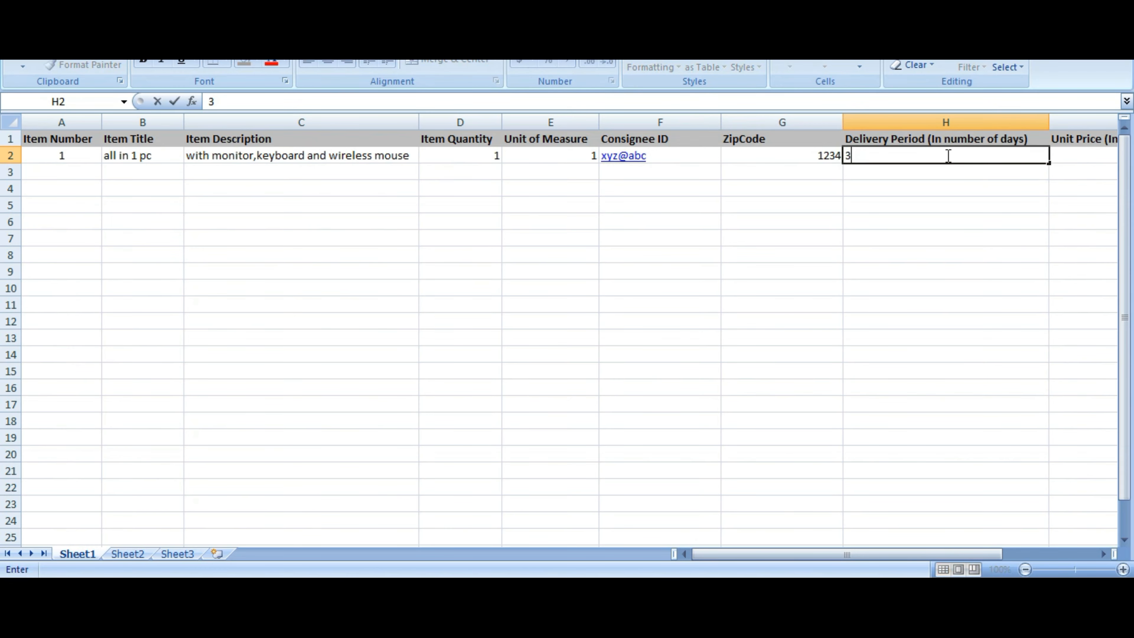
pyautogui.click(801, 361)
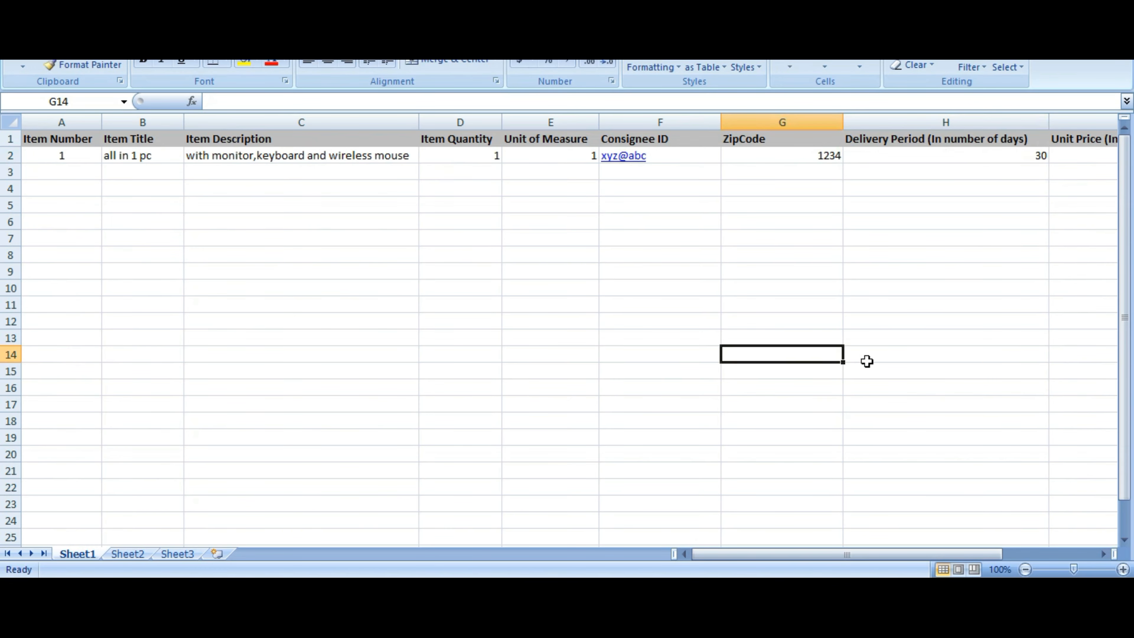
pyautogui.moveTo(815, 553); pyautogui.dragTo(902, 555)
pyautogui.moveTo(699, 154); pyautogui.dragTo(1086, 156)
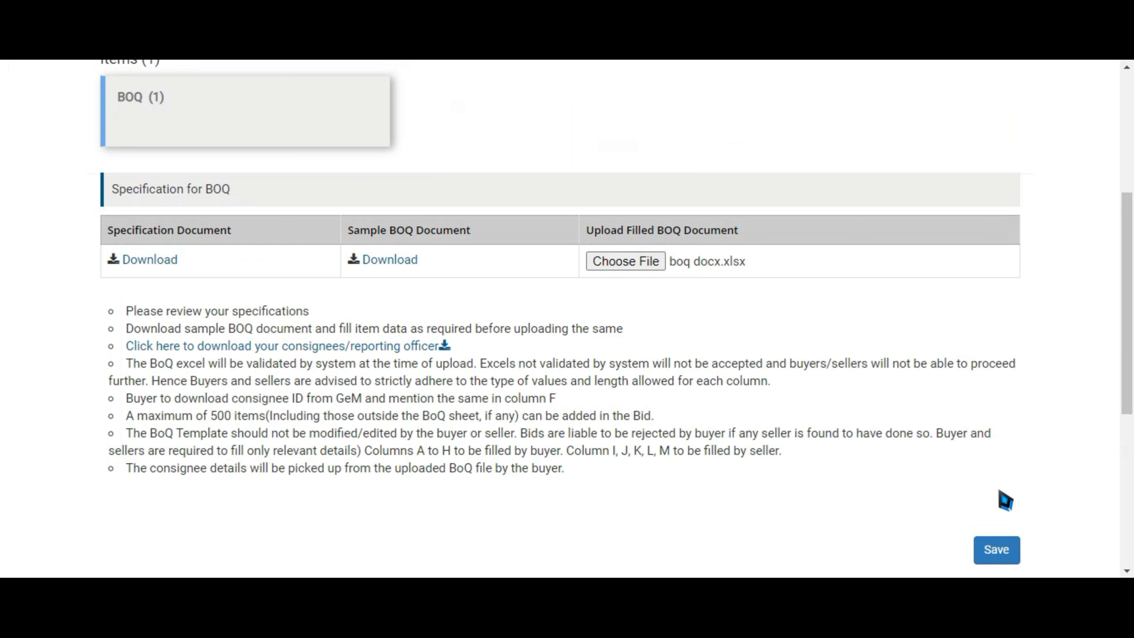
# Save the uploaded boq docx.xlsx to the bid's specifications
pyautogui.click(1003, 553)
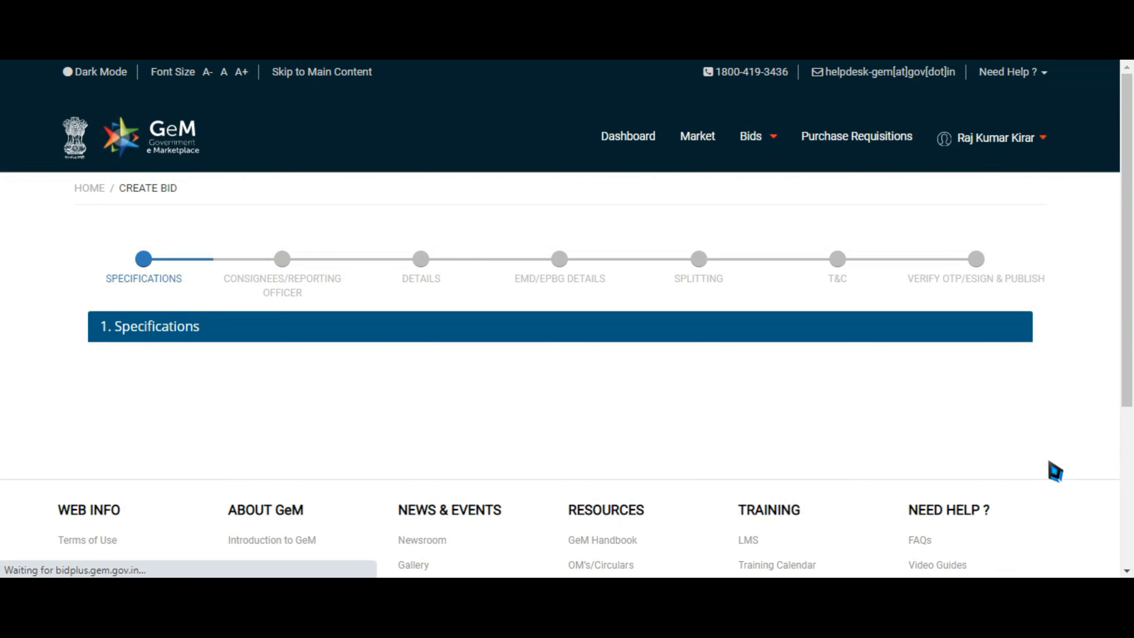
pyautogui.scroll(3, 1132, 347)
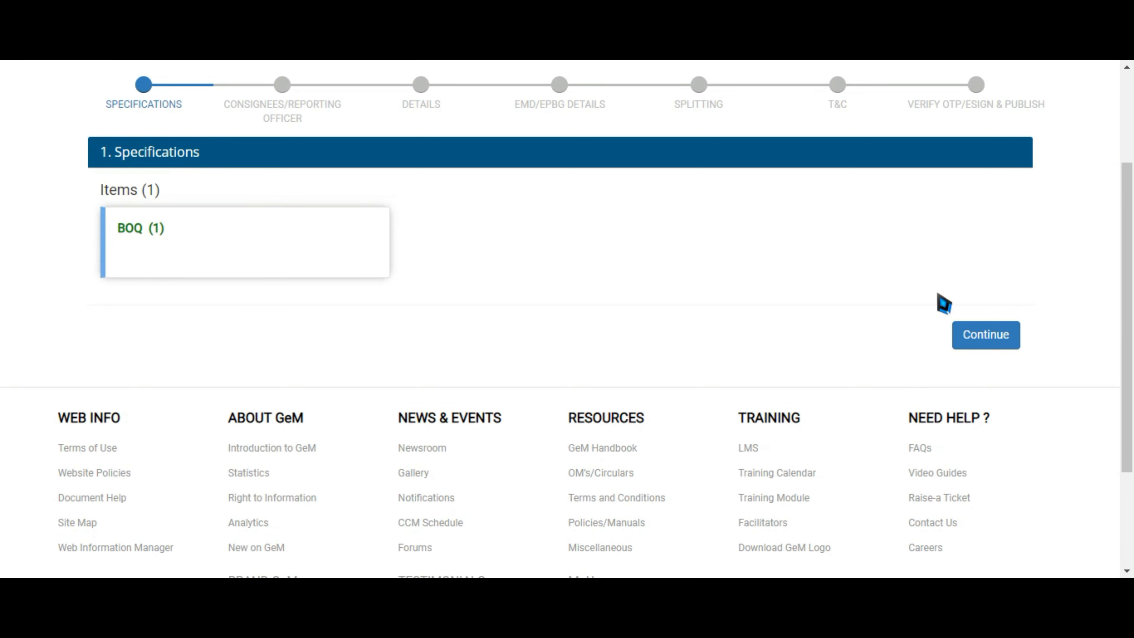
# Move on to the Consignees step and open the BOQ (1) consignee details
pyautogui.click(994, 346)
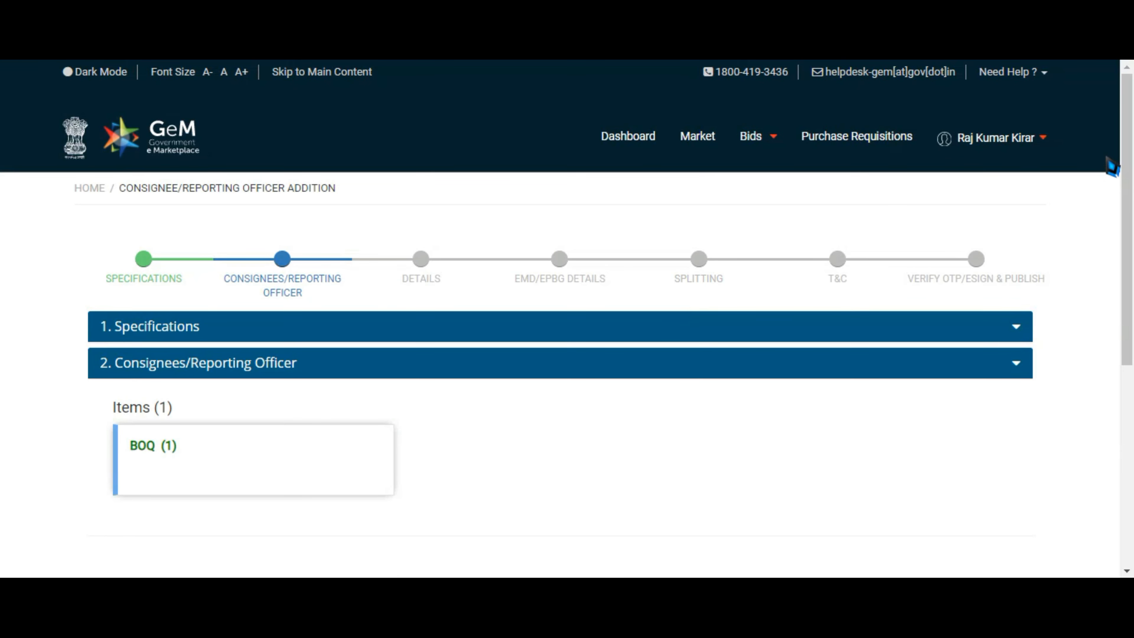
pyautogui.moveTo(1131, 147); pyautogui.dragTo(1132, 235)
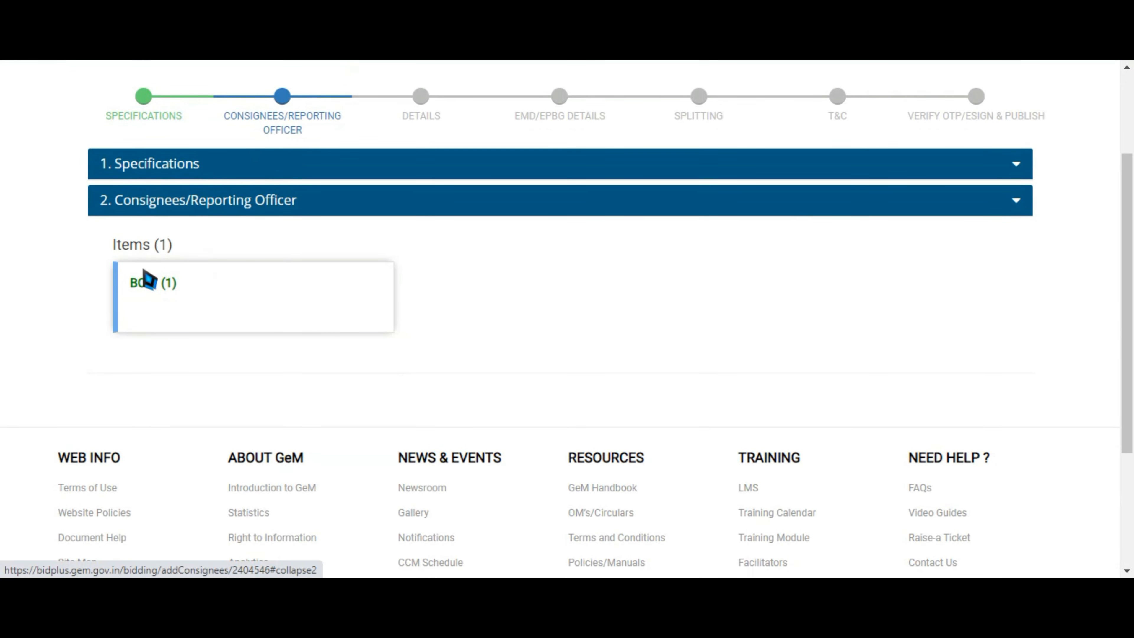
pyautogui.click(145, 284)
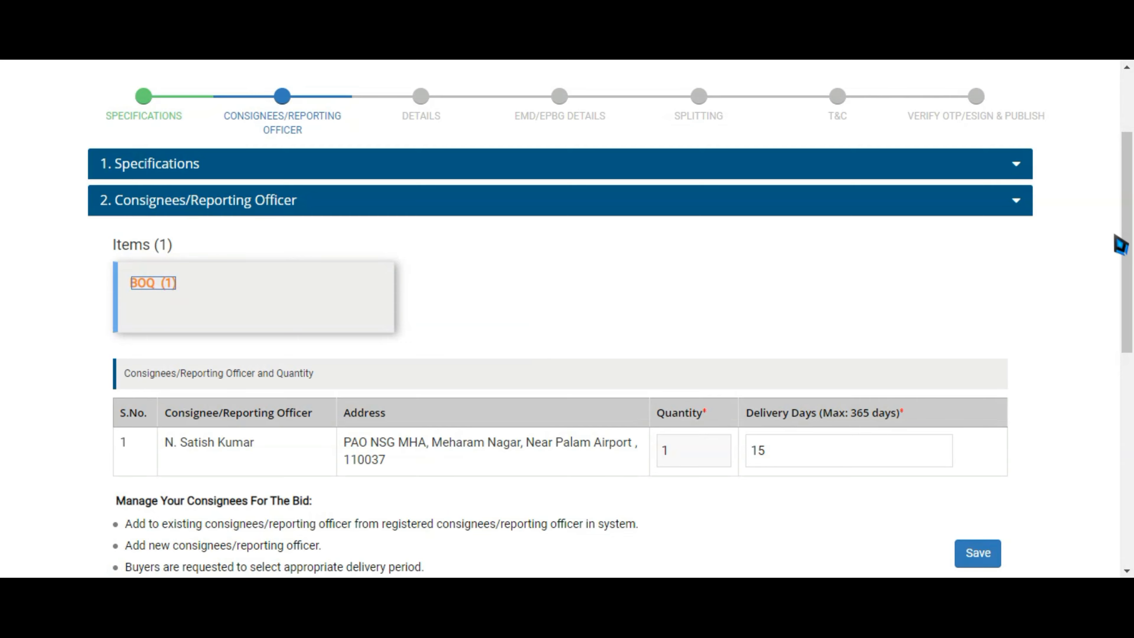
pyautogui.moveTo(1131, 243); pyautogui.dragTo(1133, 353)
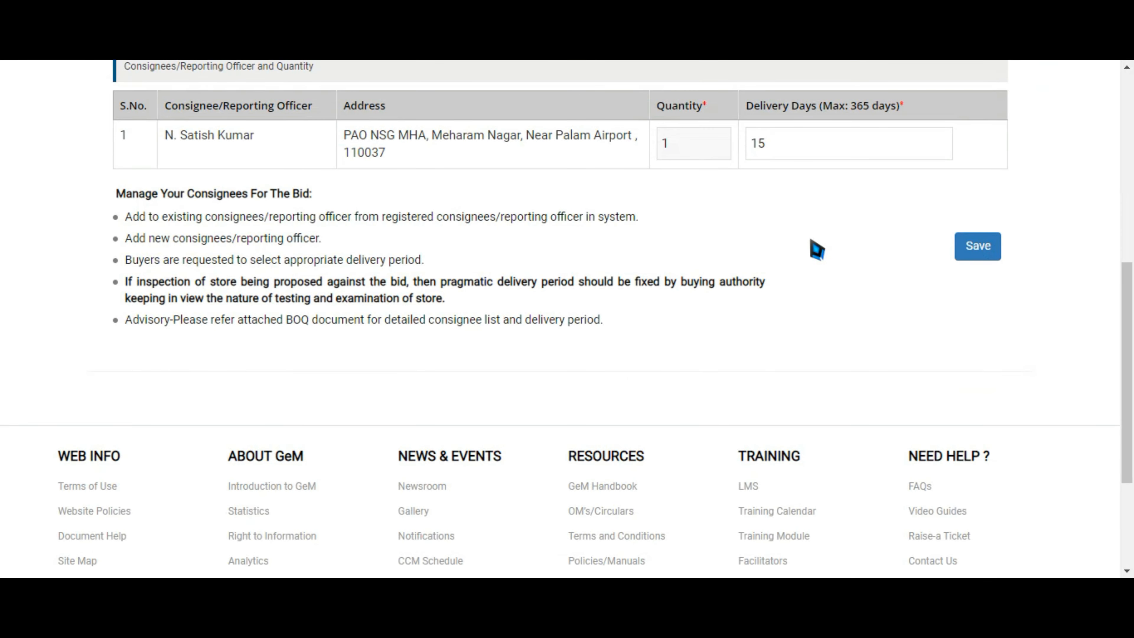
# Change the consignee's delivery days from 15 to 30, save, and advance to the Details step
pyautogui.click(847, 149)
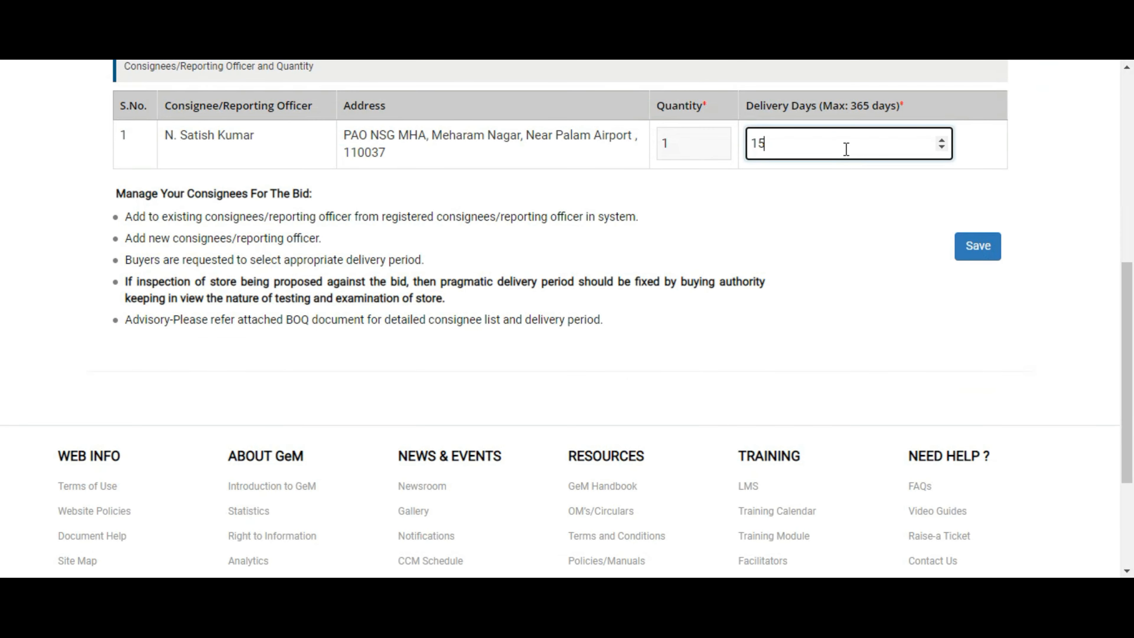
pyautogui.press('BackSpace')
pyautogui.press('BackSpace')
pyautogui.write('30')
pyautogui.click(989, 255)
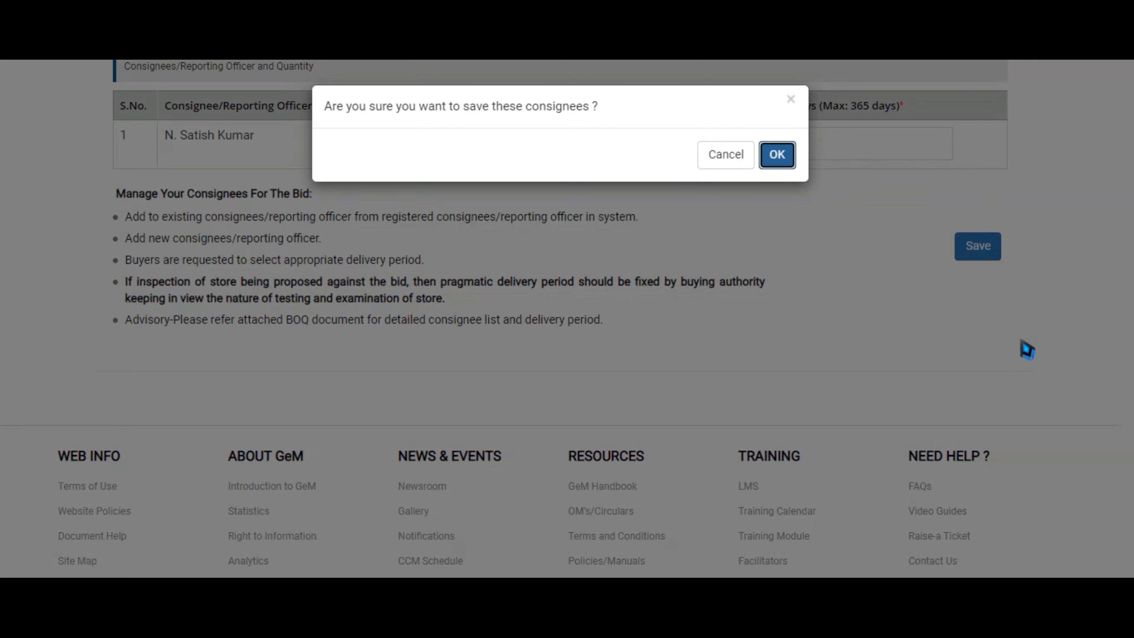
pyautogui.click(780, 166)
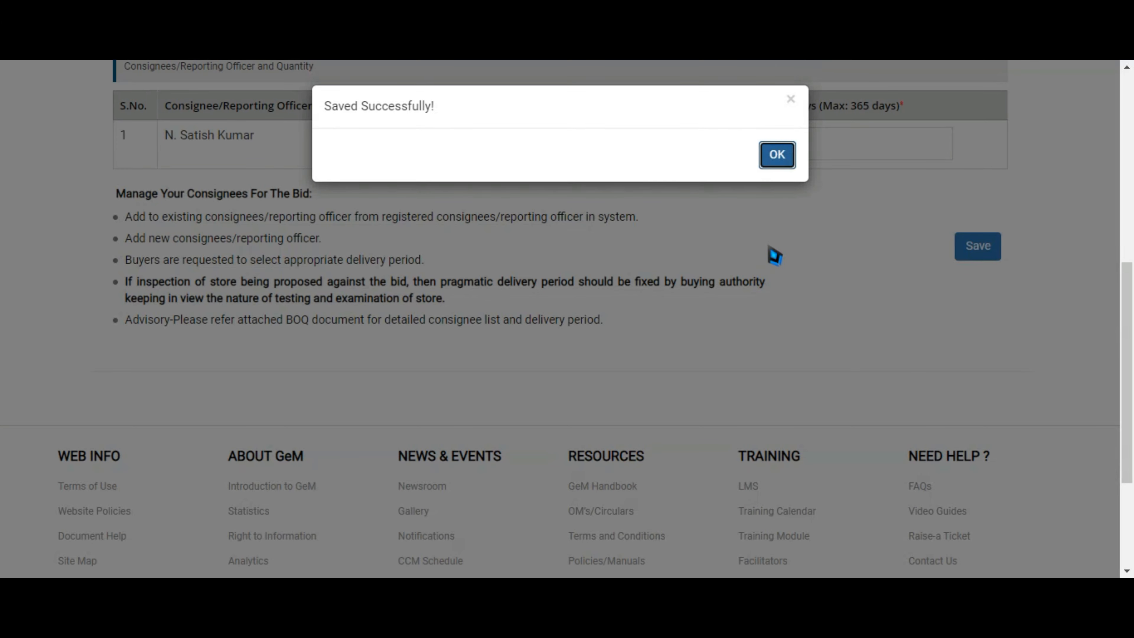
pyautogui.click(780, 161)
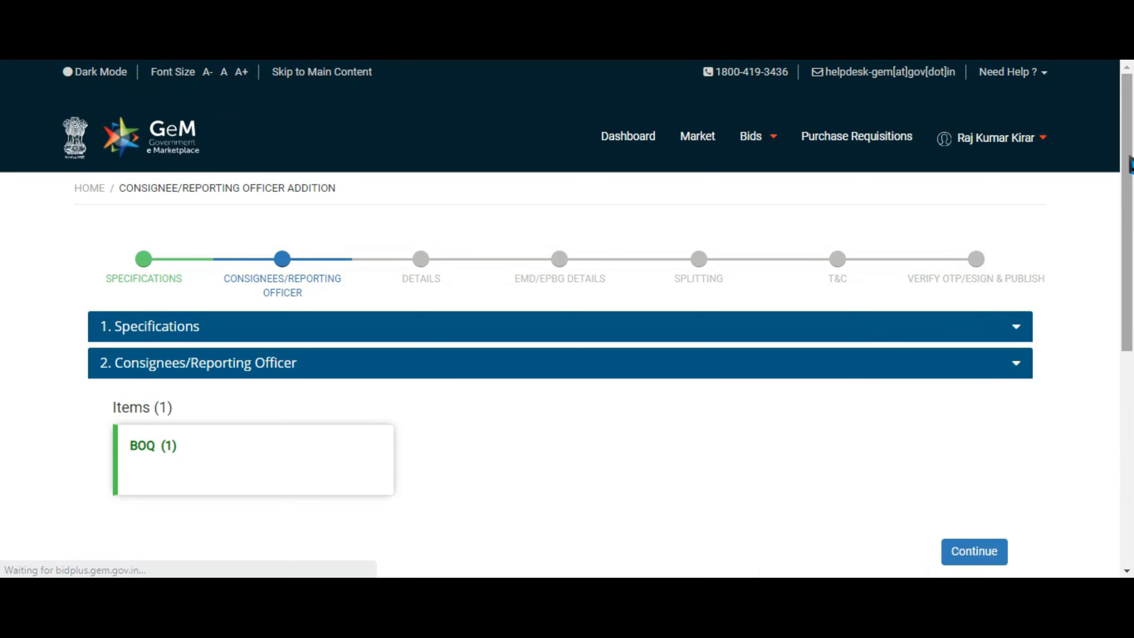
pyautogui.scroll(-3, 1131, 163)
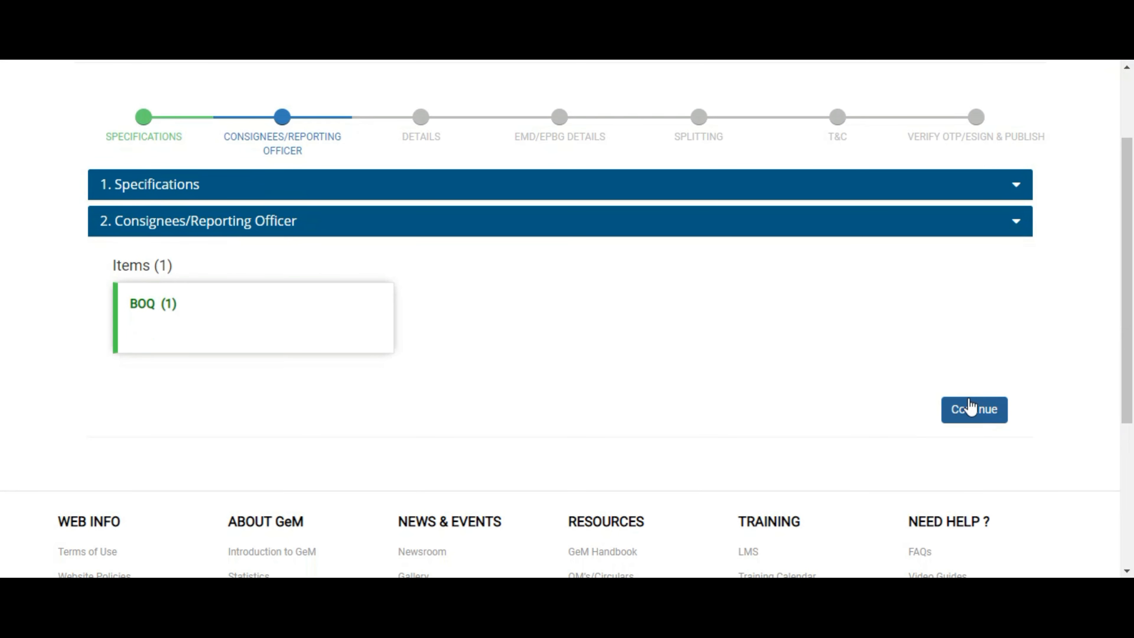
pyautogui.click(972, 416)
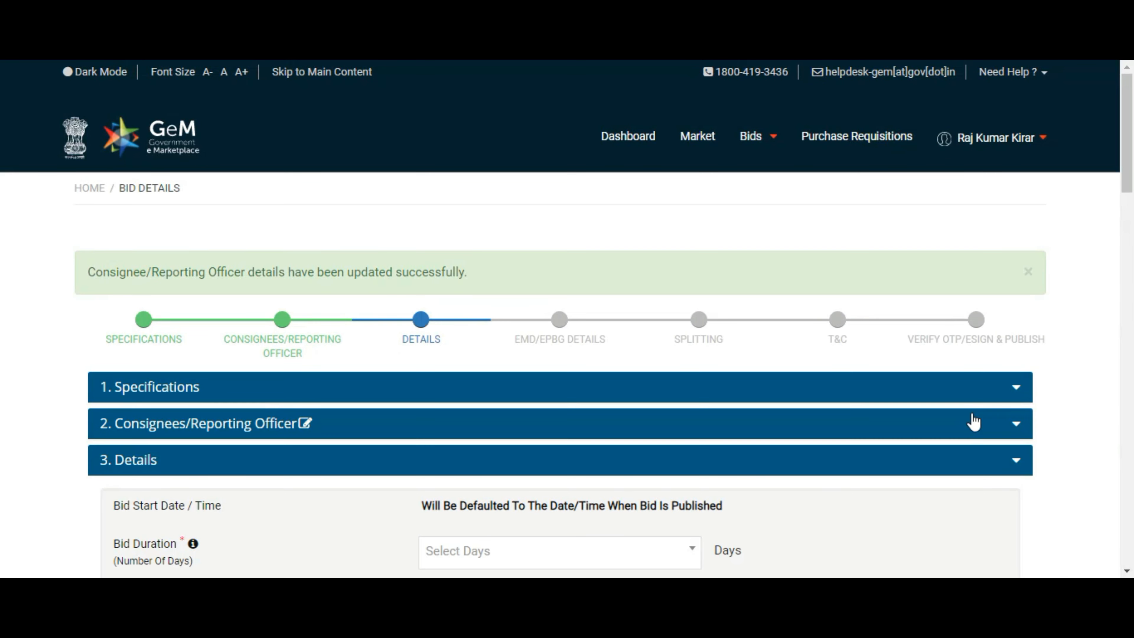
# Scroll the seller dashboard to review the portal notifications, STC updates and announcements
pyautogui.moveTo(1132, 179); pyautogui.dragTo(1133, 245)
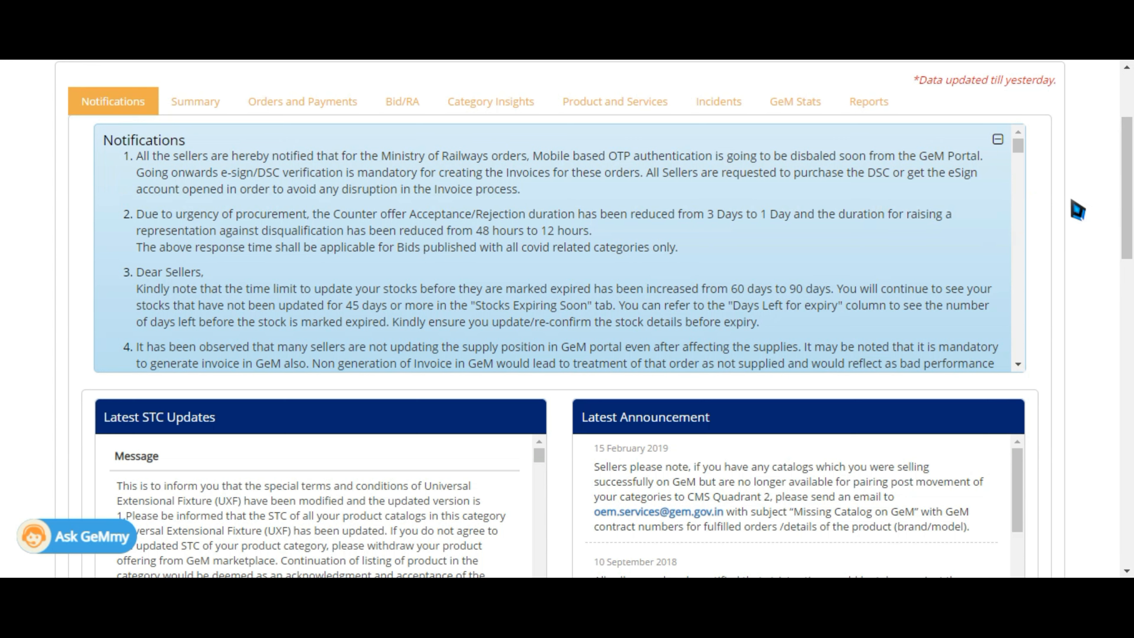
# Go to the Bids/RAs list on the seller dashboard
pyautogui.scroll(3, 1129, 206)
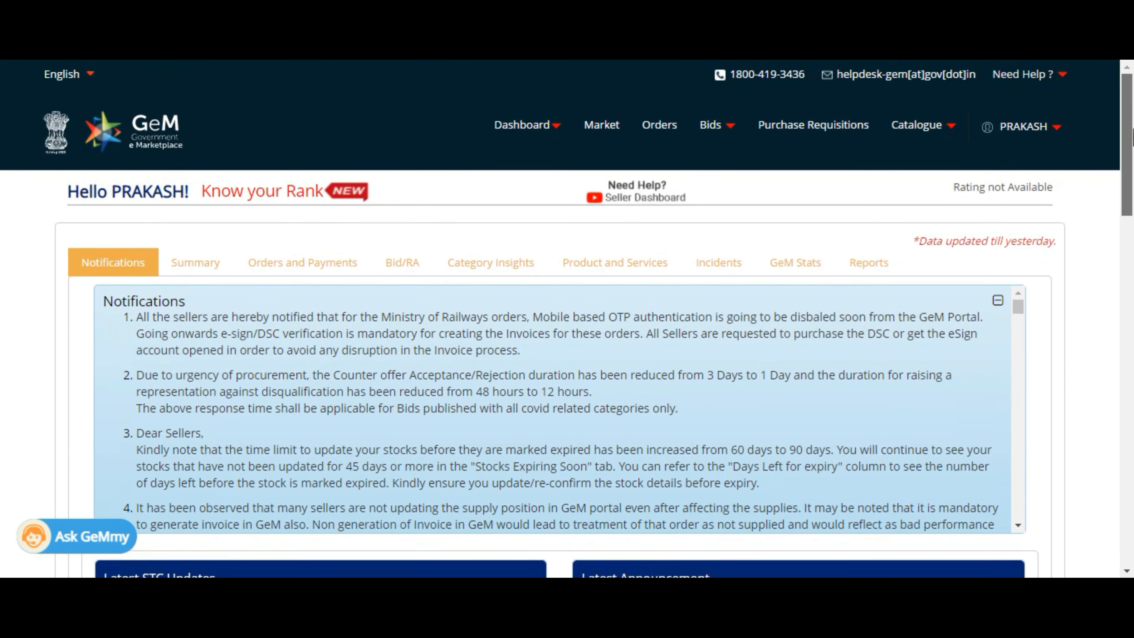
pyautogui.moveTo(722, 138)
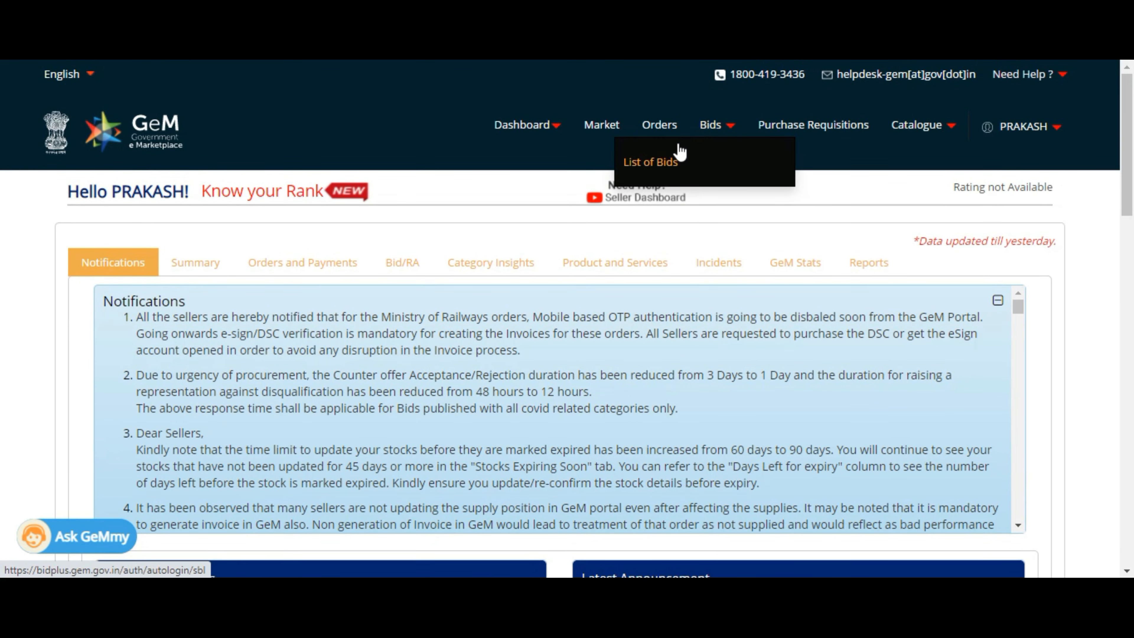
pyautogui.click(660, 170)
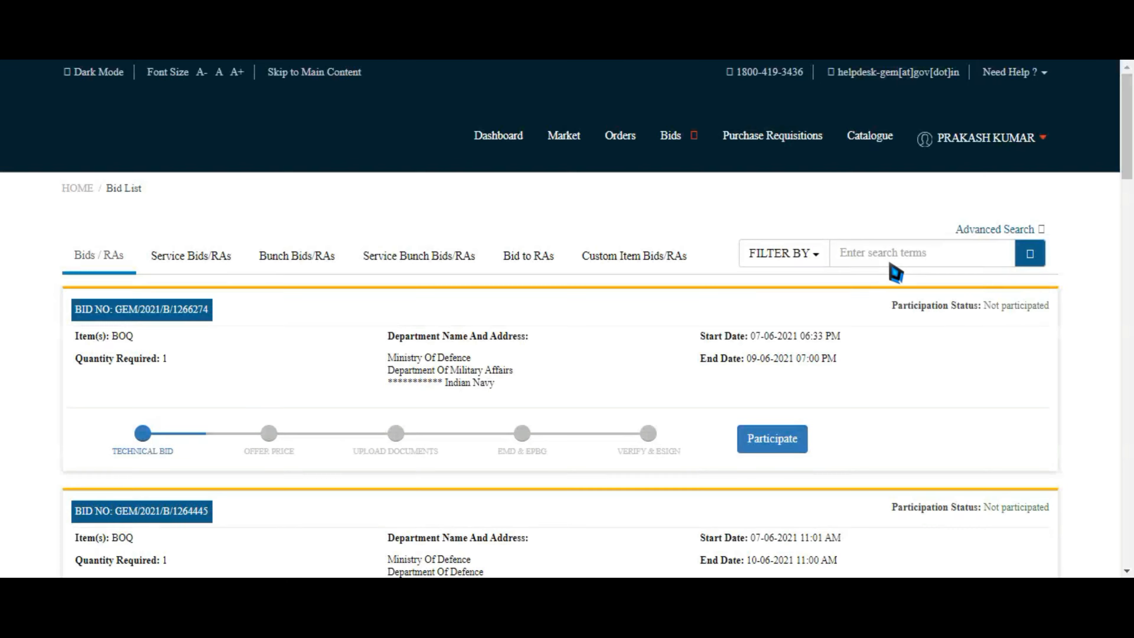
pyautogui.scroll(-2, 280, 94)
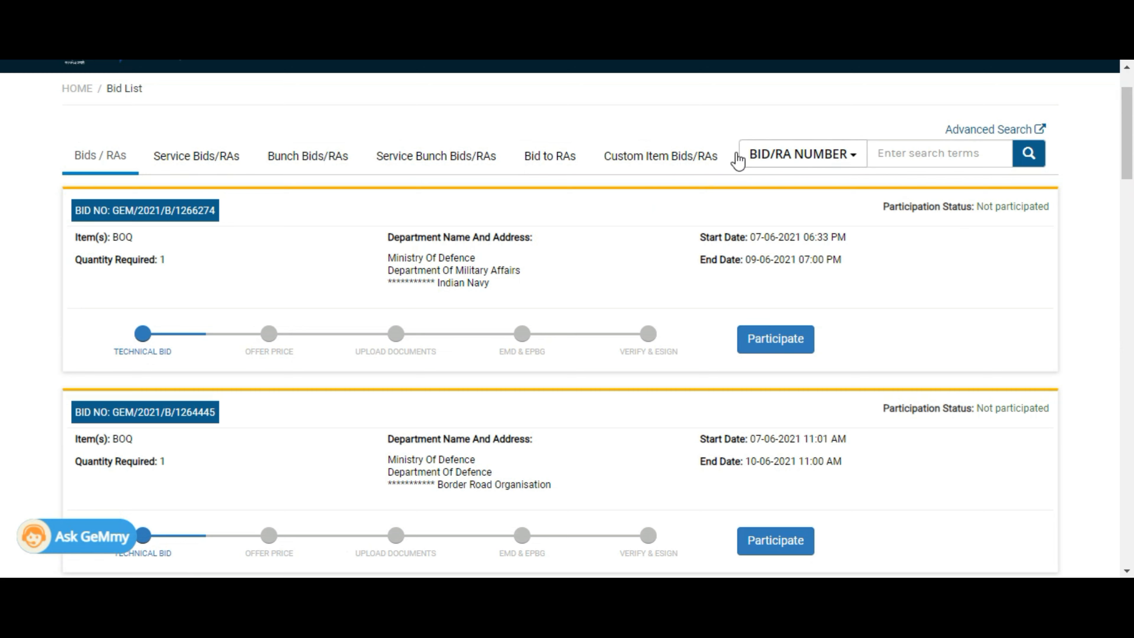
# Search the bid list by ITEM for 'BOQ'
pyautogui.click(809, 156)
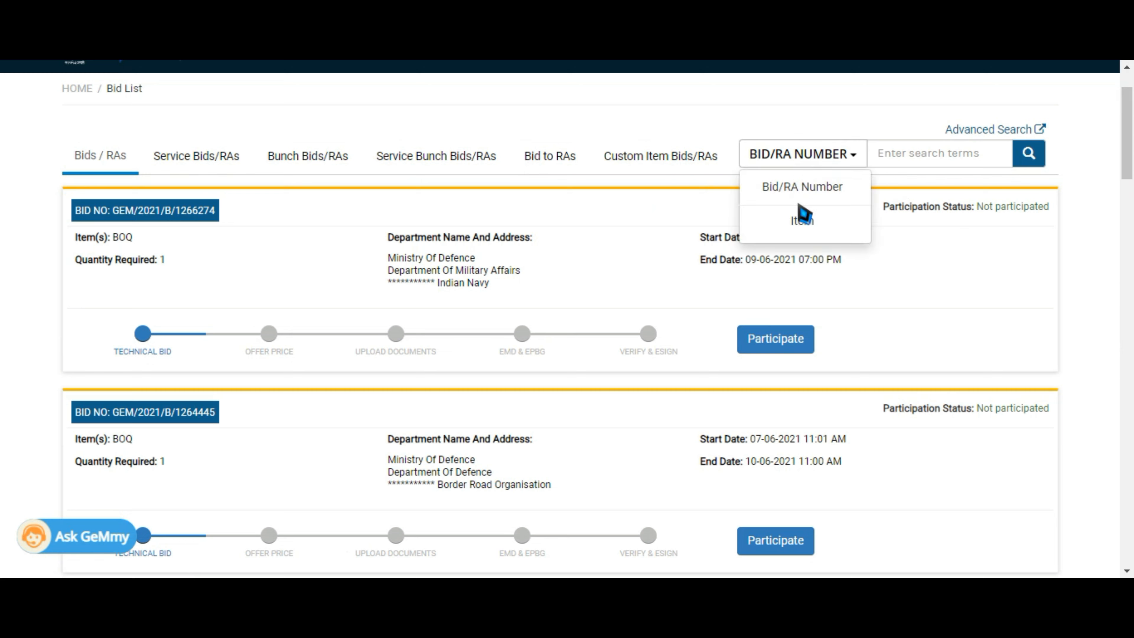
pyautogui.click(802, 221)
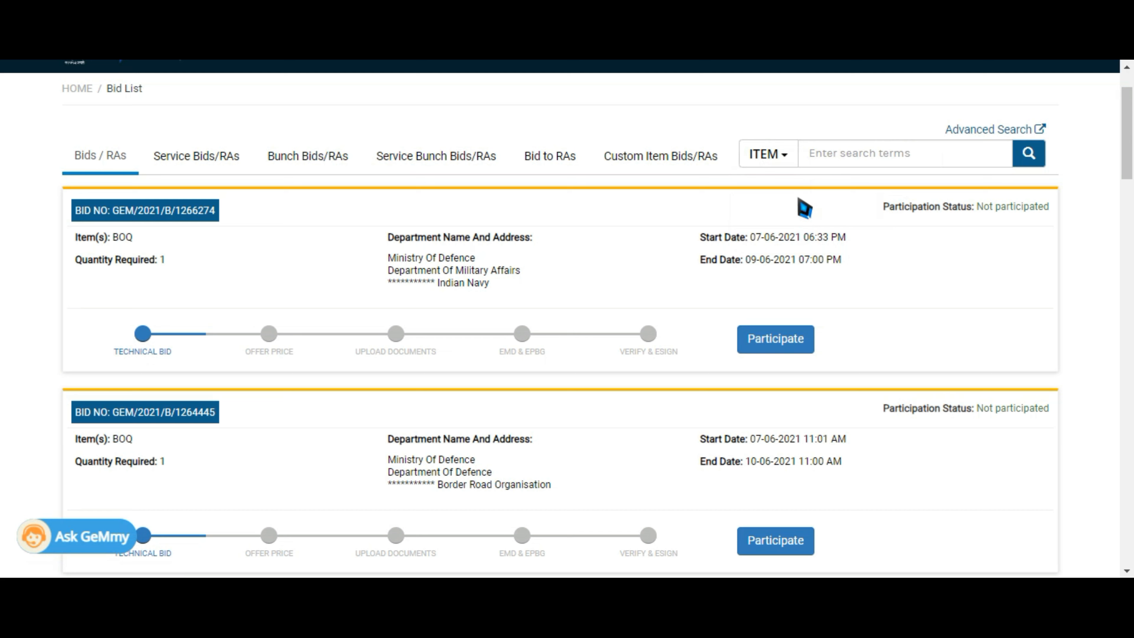
pyautogui.click(868, 157)
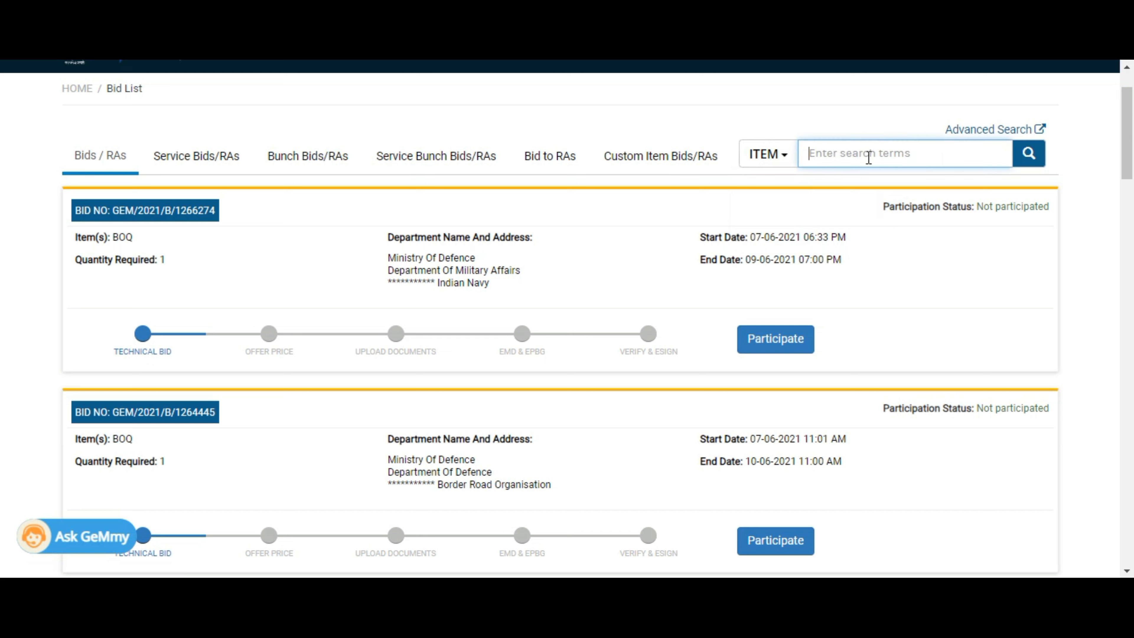
pyautogui.write('BOQ')
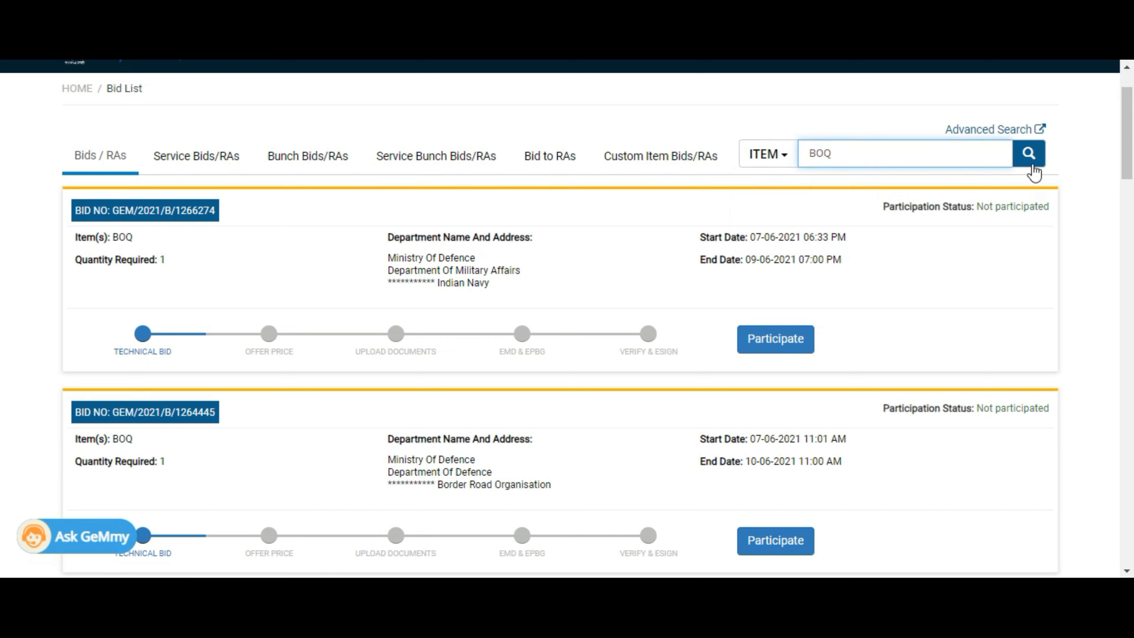
pyautogui.click(1033, 165)
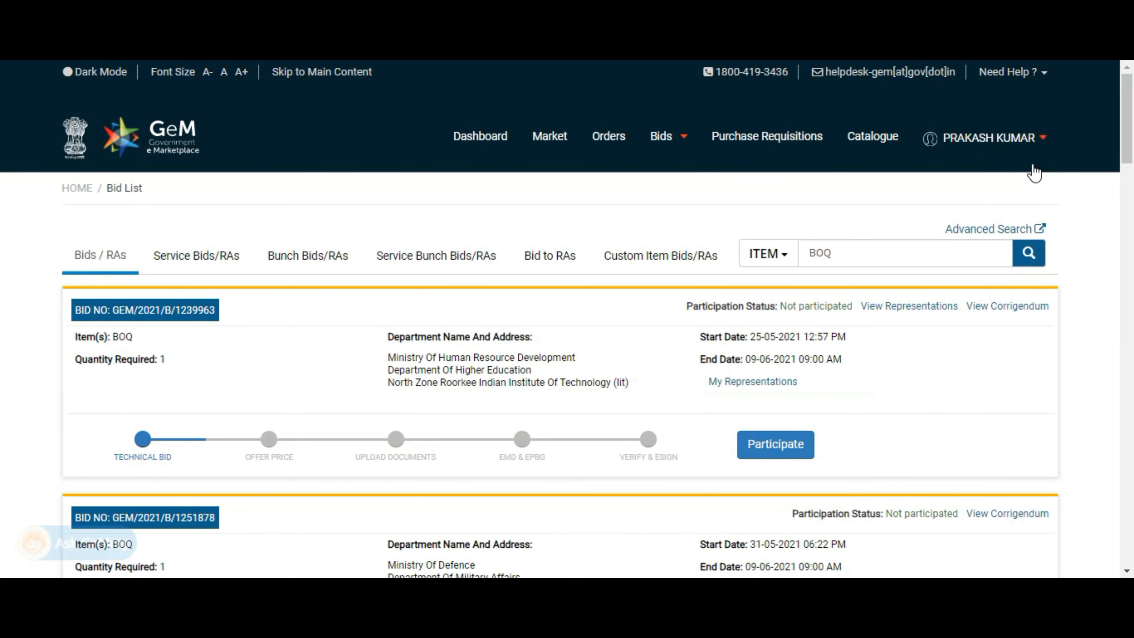
# Start participating in the first BoQ bid in the search results
pyautogui.scroll(-2, 568, 317)
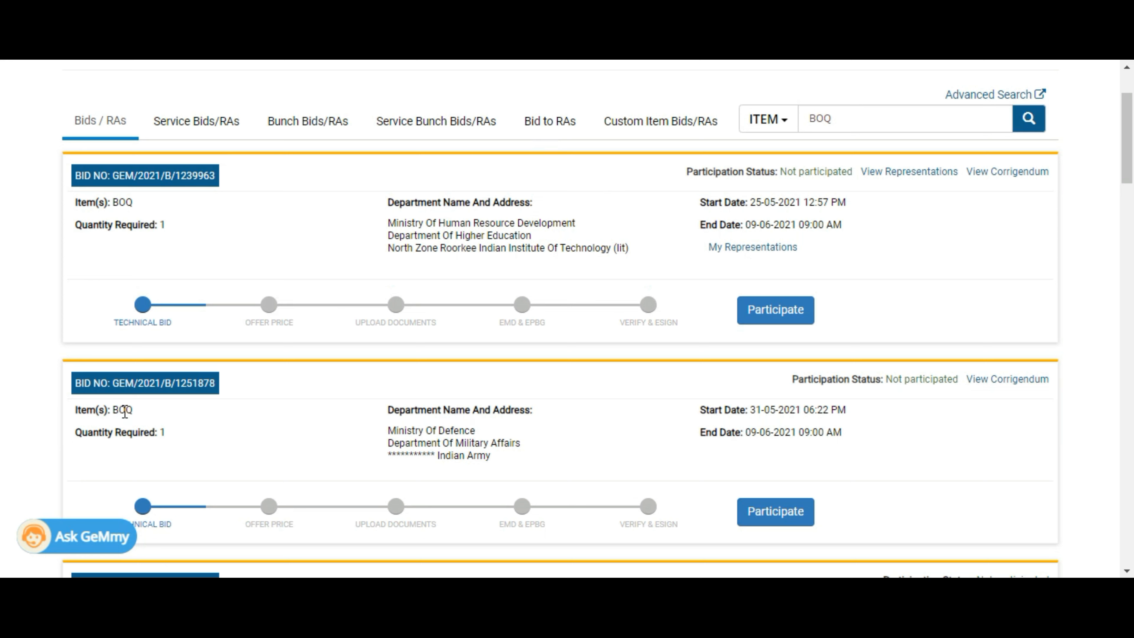
pyautogui.moveTo(133, 411); pyautogui.dragTo(112, 416)
pyautogui.moveTo(133, 203); pyautogui.dragTo(112, 202)
pyautogui.click(783, 318)
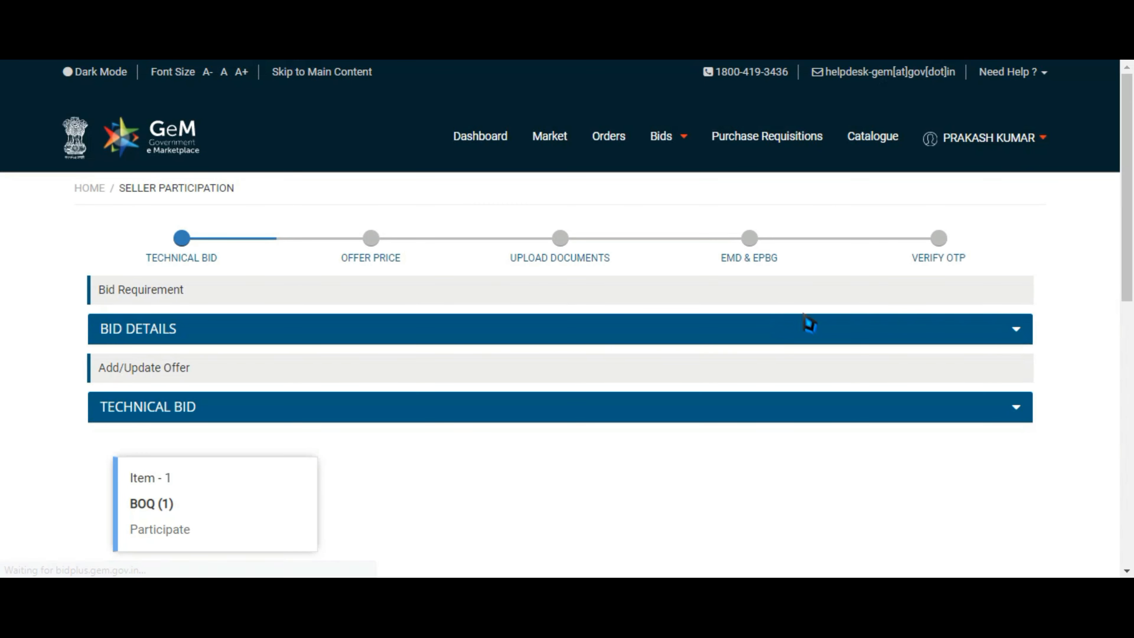
# Open participation for the Item-1 BOQ in the Technical Bid section
pyautogui.scroll(-7, 1130, 303)
pyautogui.scroll(3, 1132, 304)
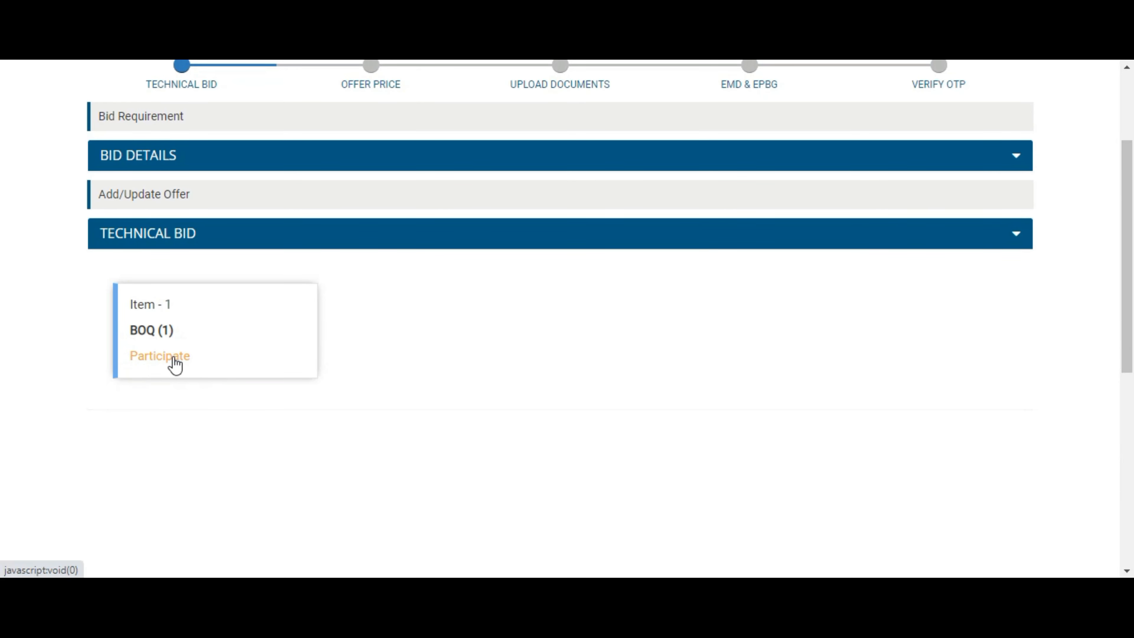
pyautogui.click(161, 356)
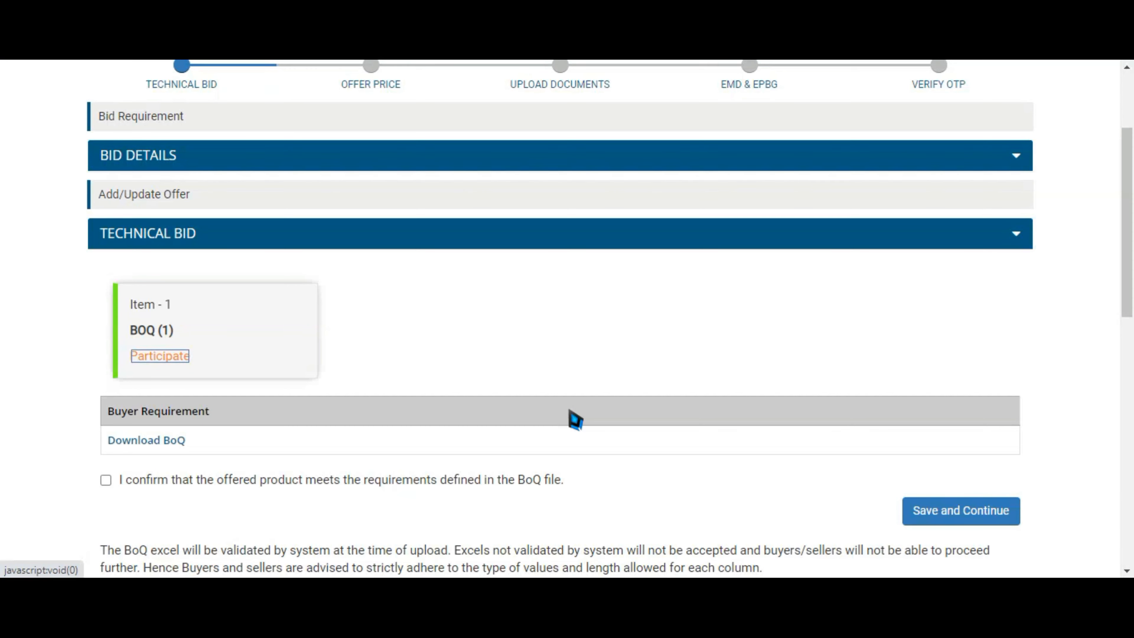
# Download the buyer's BoQ .xlsx and open it in Excel
pyautogui.moveTo(1132, 148); pyautogui.dragTo(1133, 222)
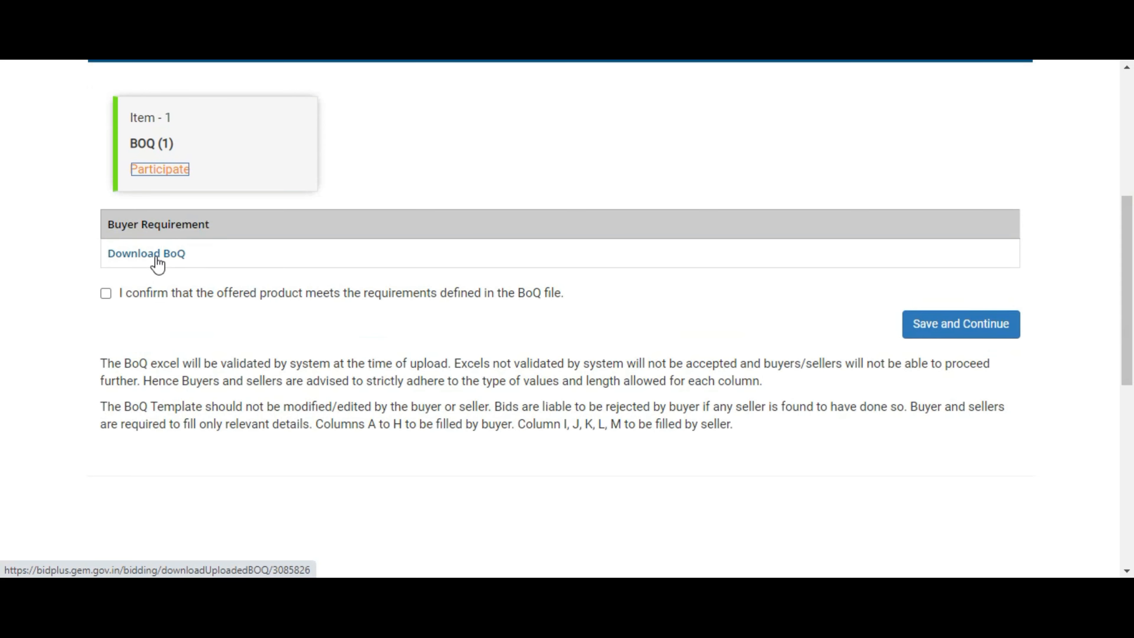
pyautogui.click(141, 259)
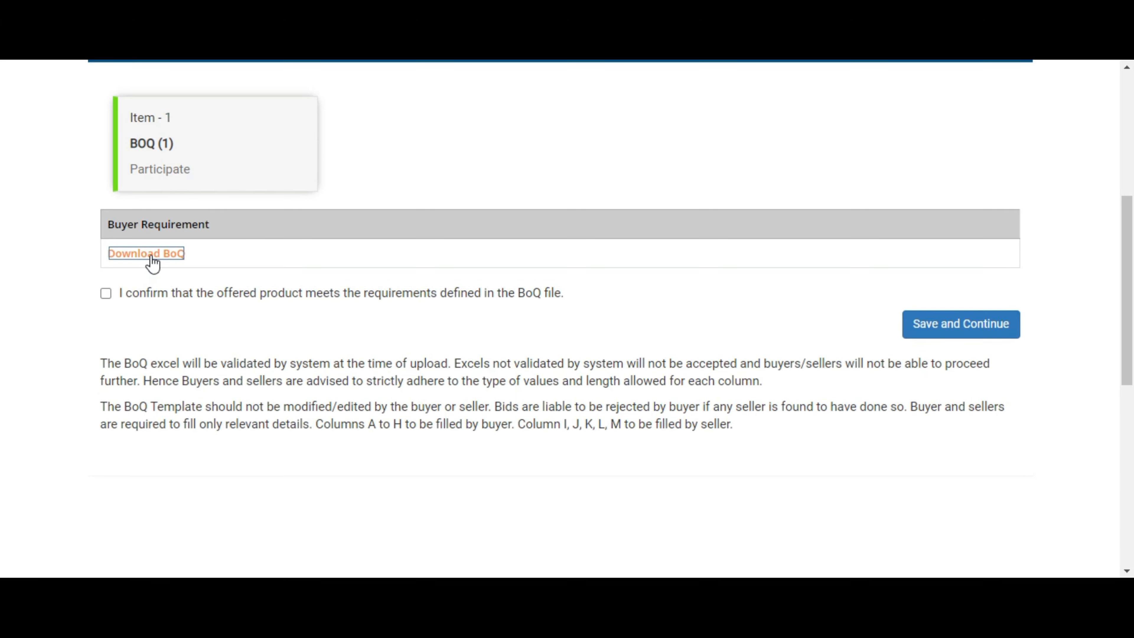
pyautogui.click(154, 259)
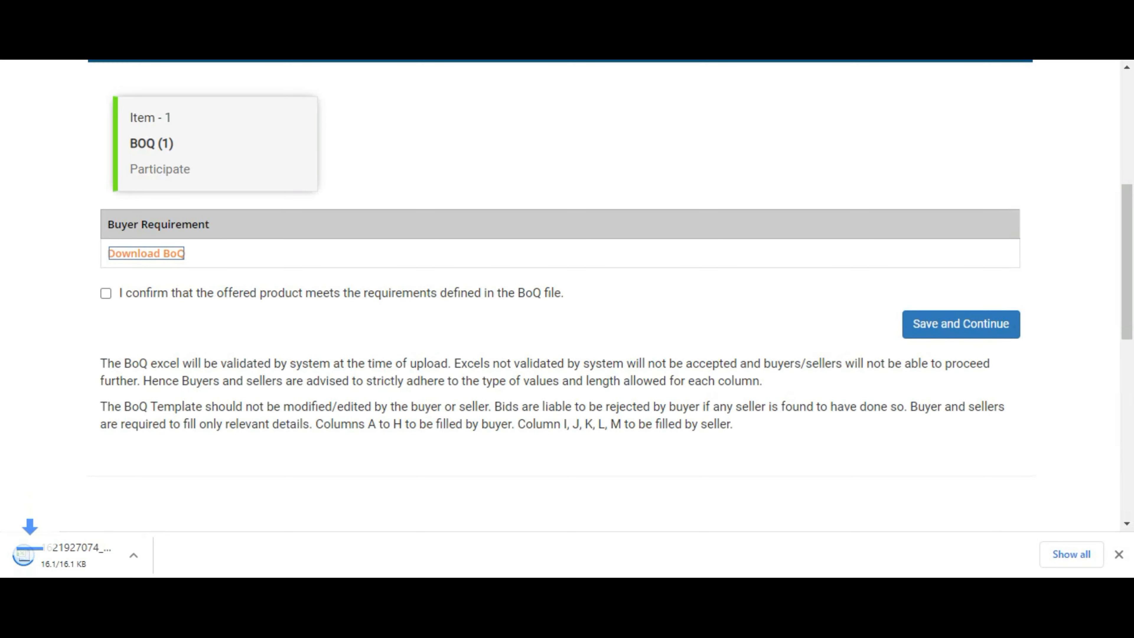
pyautogui.click(95, 558)
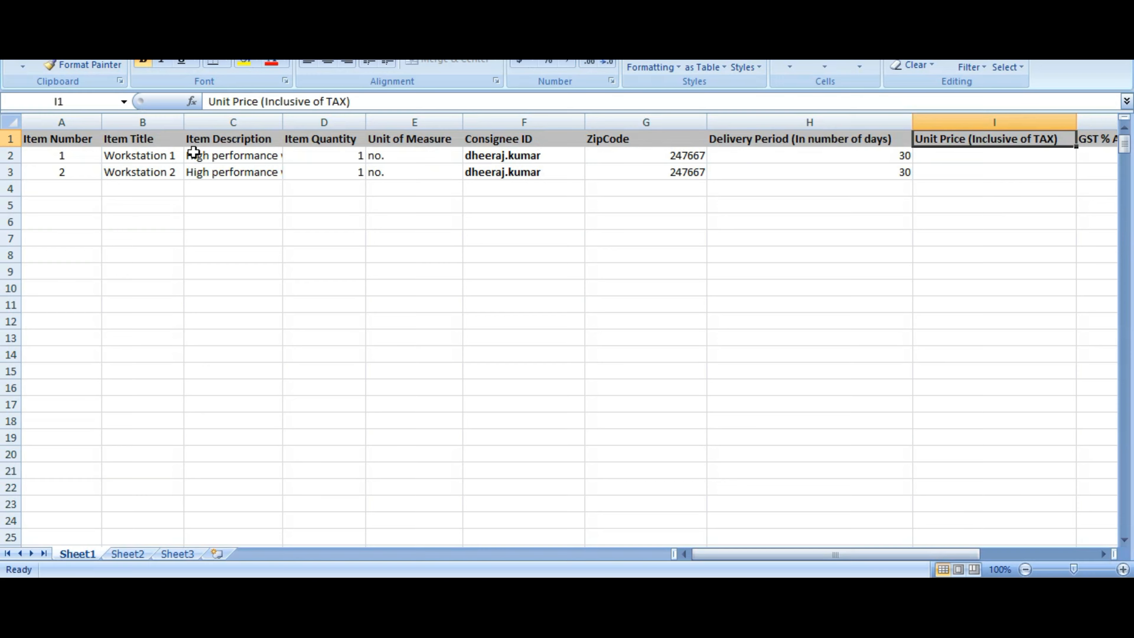
# AutoFit column C for the full Item Descriptions and scroll right to Unit Price
pyautogui.click(262, 122)
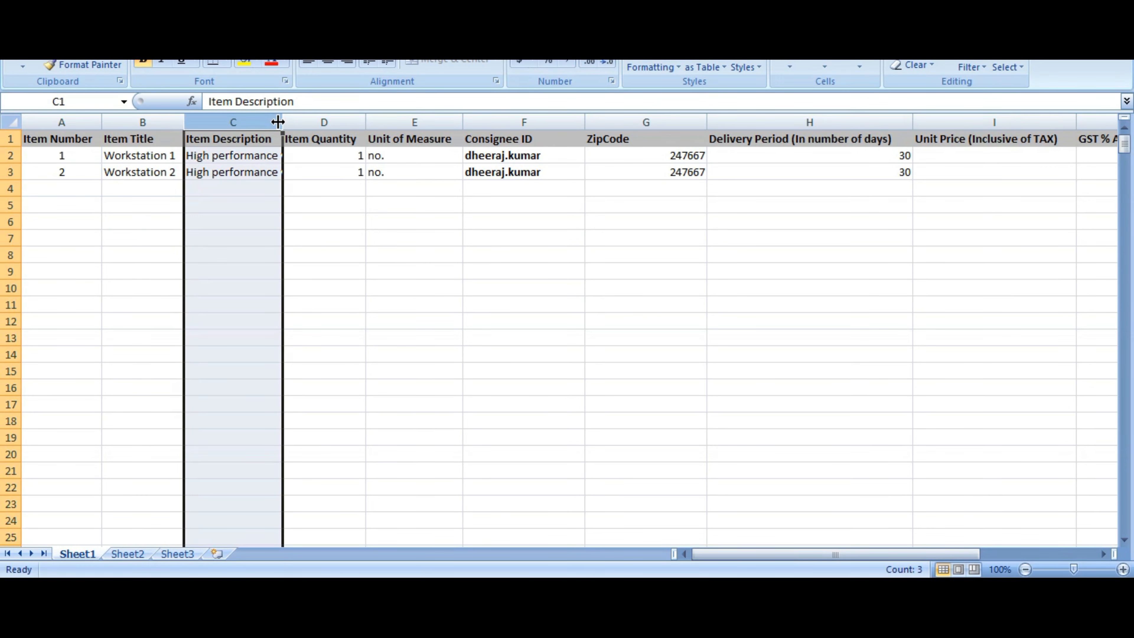
pyautogui.doubleClick(282, 122)
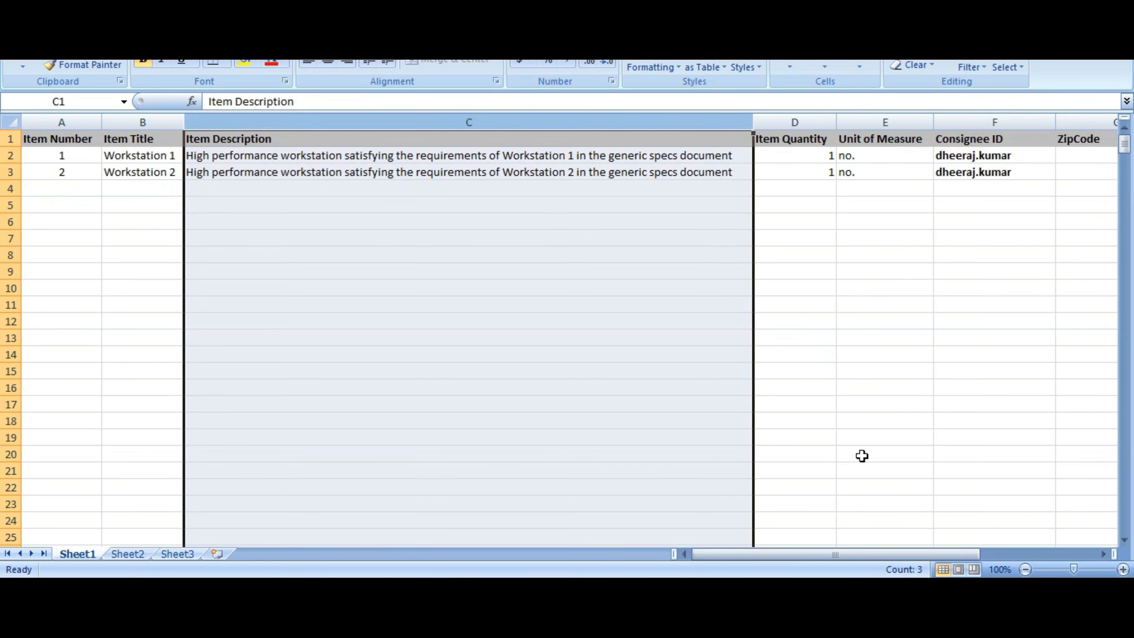
pyautogui.moveTo(834, 552); pyautogui.dragTo(912, 567)
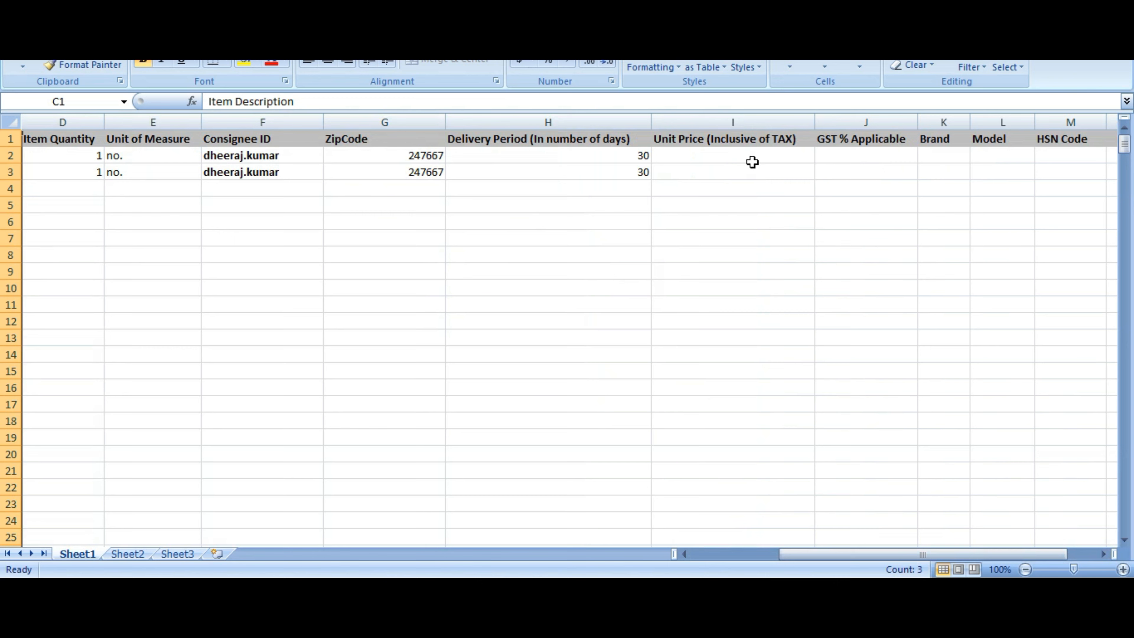
pyautogui.click(745, 155)
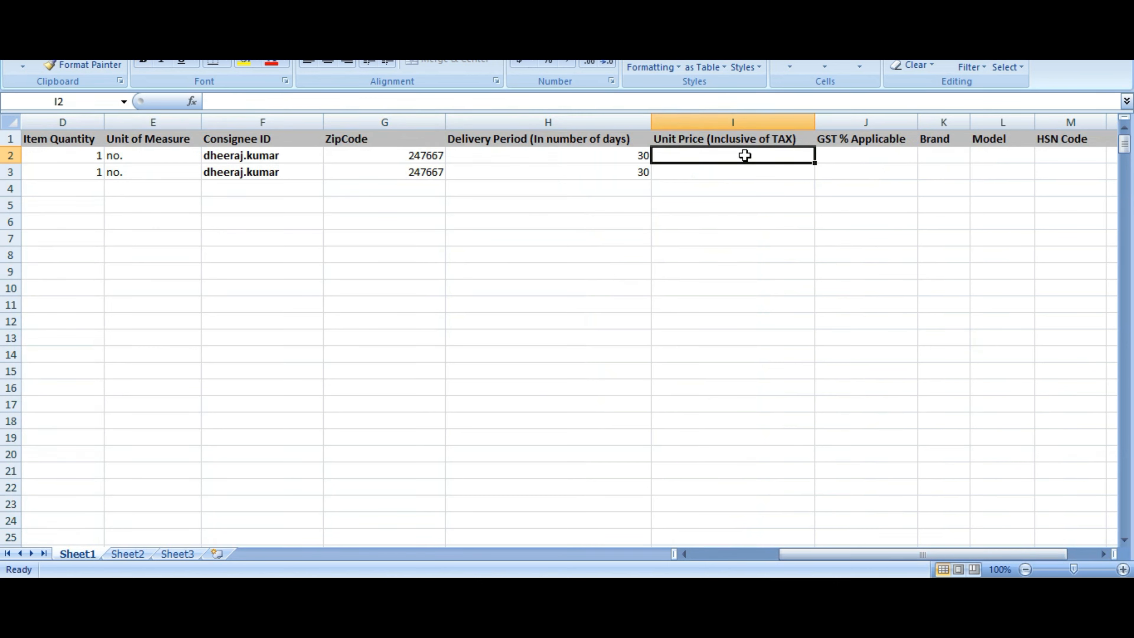
# Enter unit price 45000 and GST 18 for both workstations
pyautogui.write('45000')
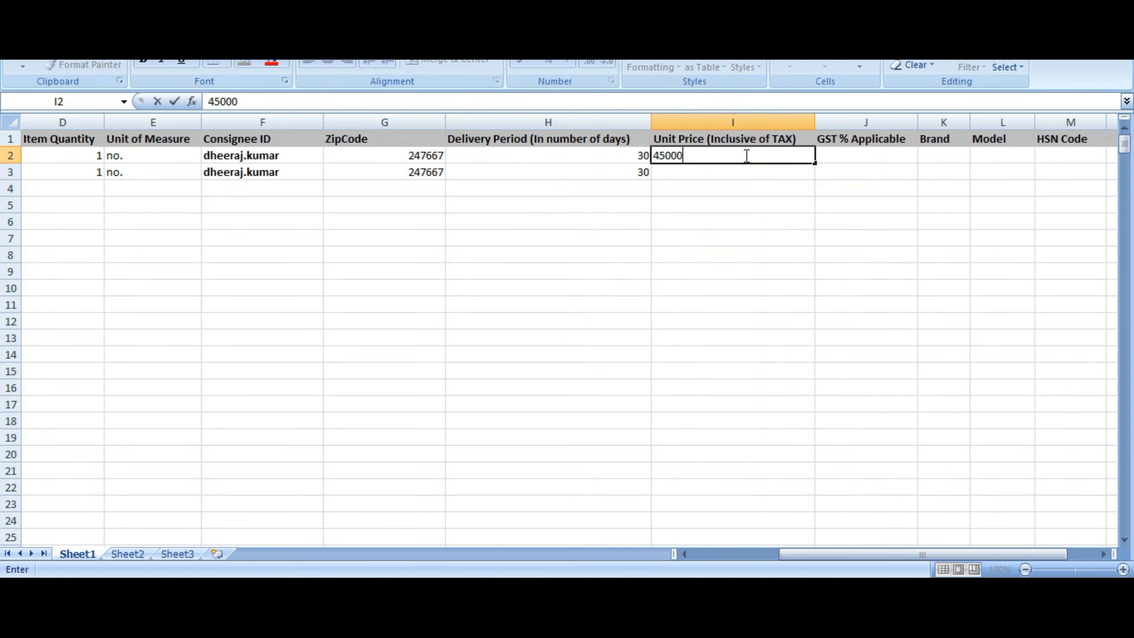
pyautogui.click(697, 172)
pyautogui.write('45000')
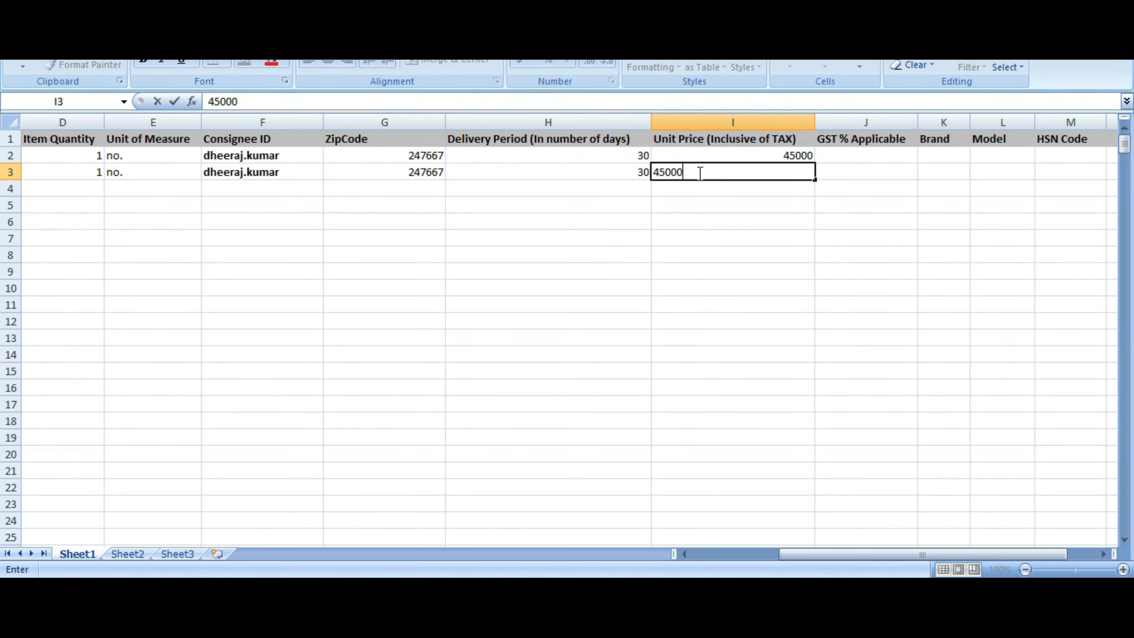
pyautogui.click(857, 158)
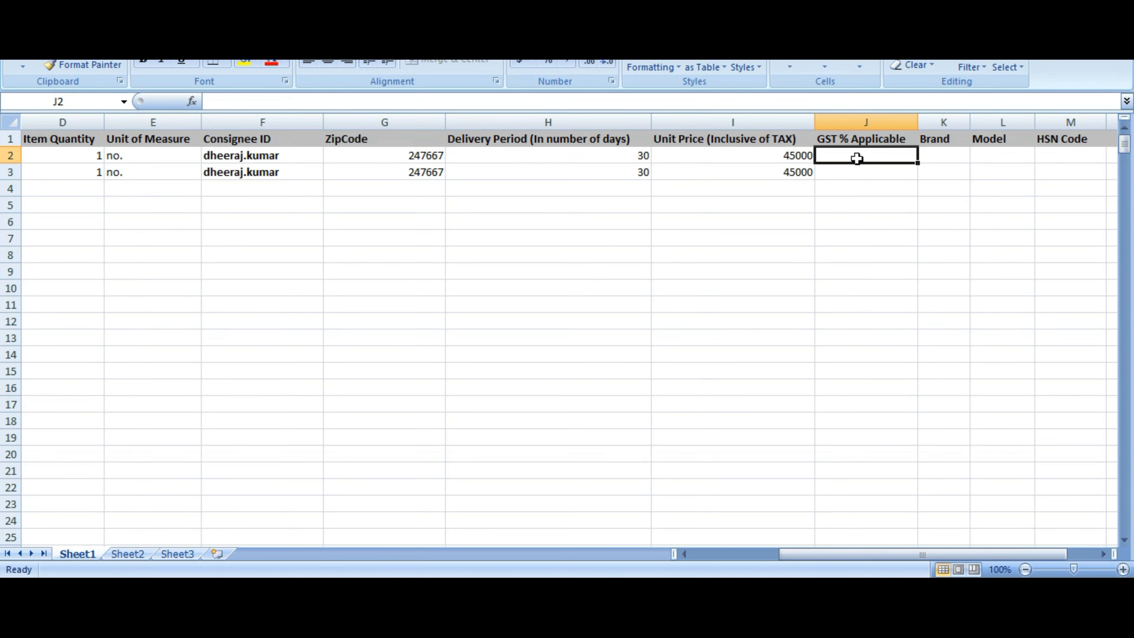
pyautogui.write('18')
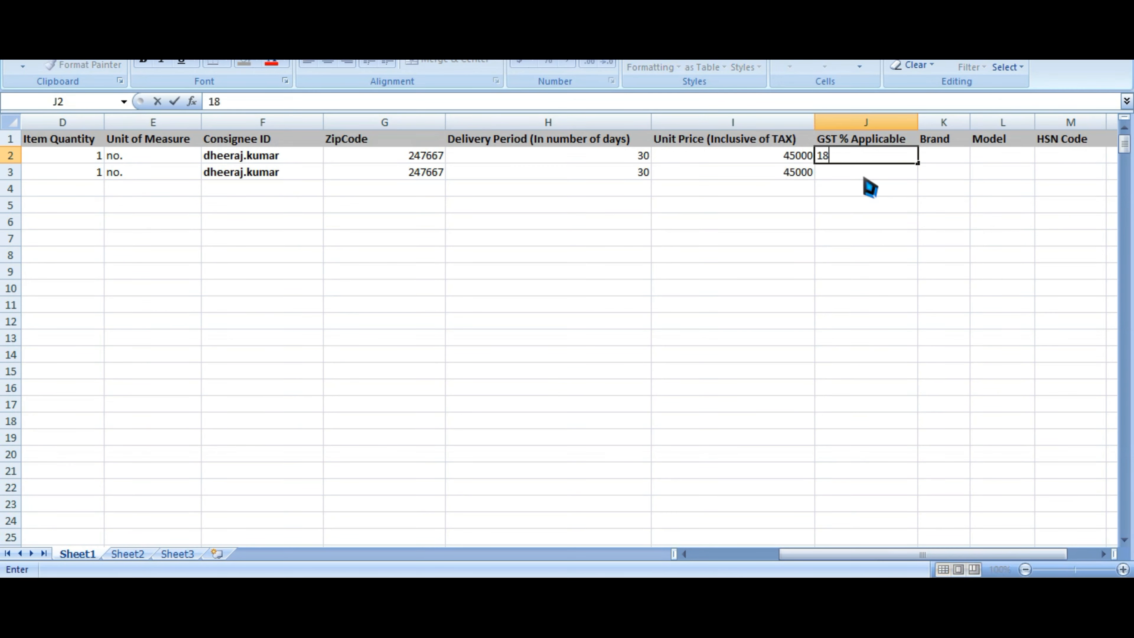
pyautogui.click(865, 185)
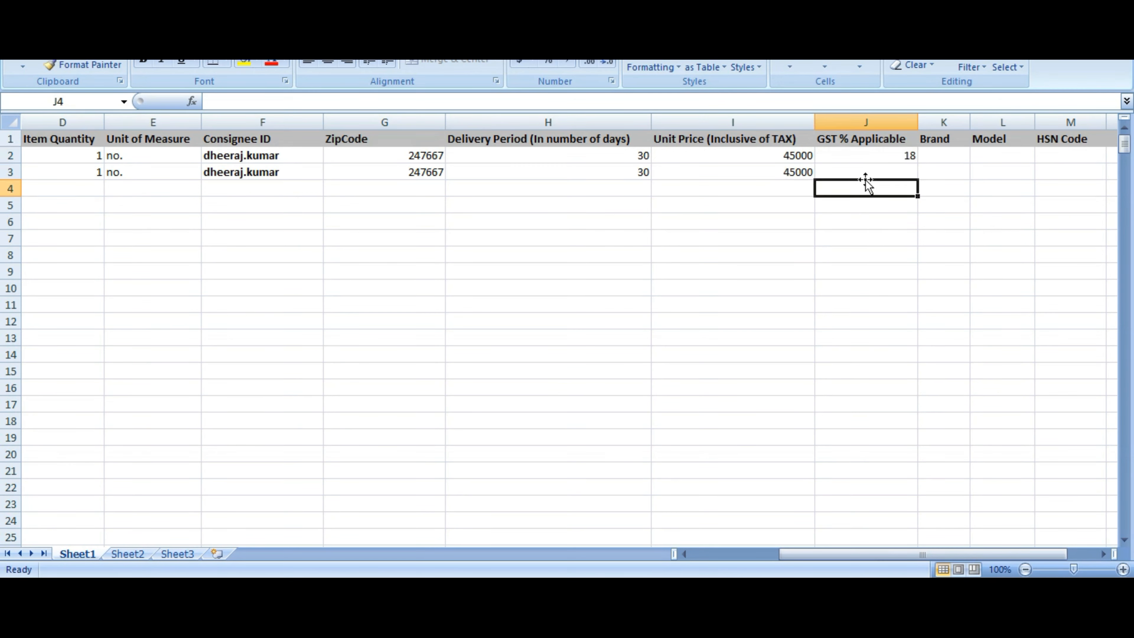
pyautogui.click(865, 171)
pyautogui.write('18')
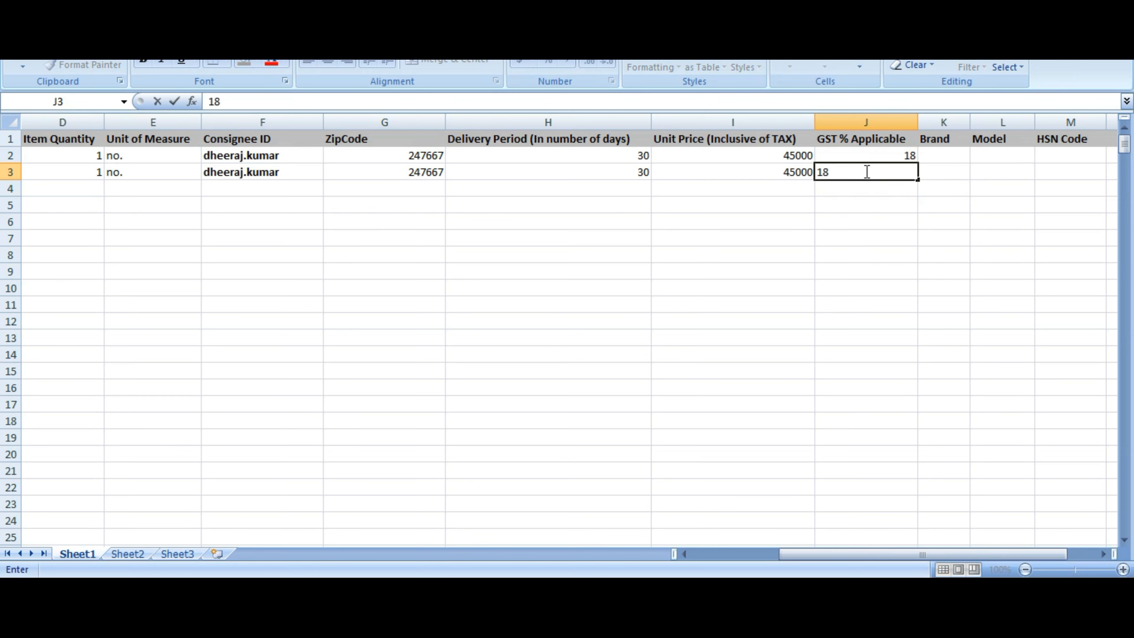
# Enter brand hp and model 1234 for both workstations
pyautogui.click(949, 154)
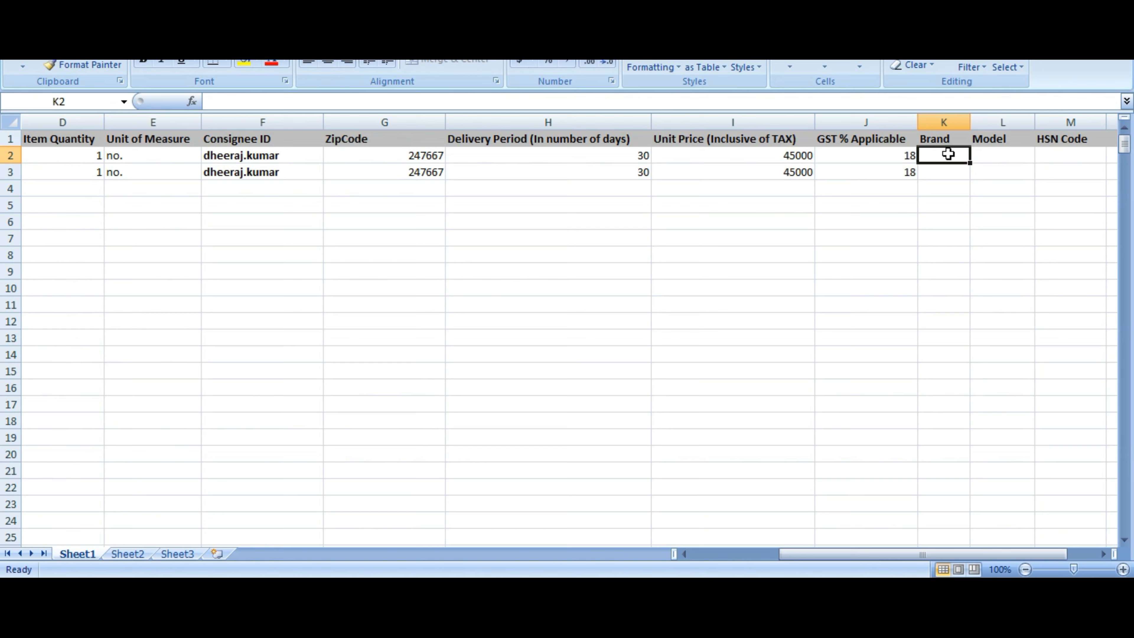
pyautogui.write('hp')
pyautogui.click(935, 173)
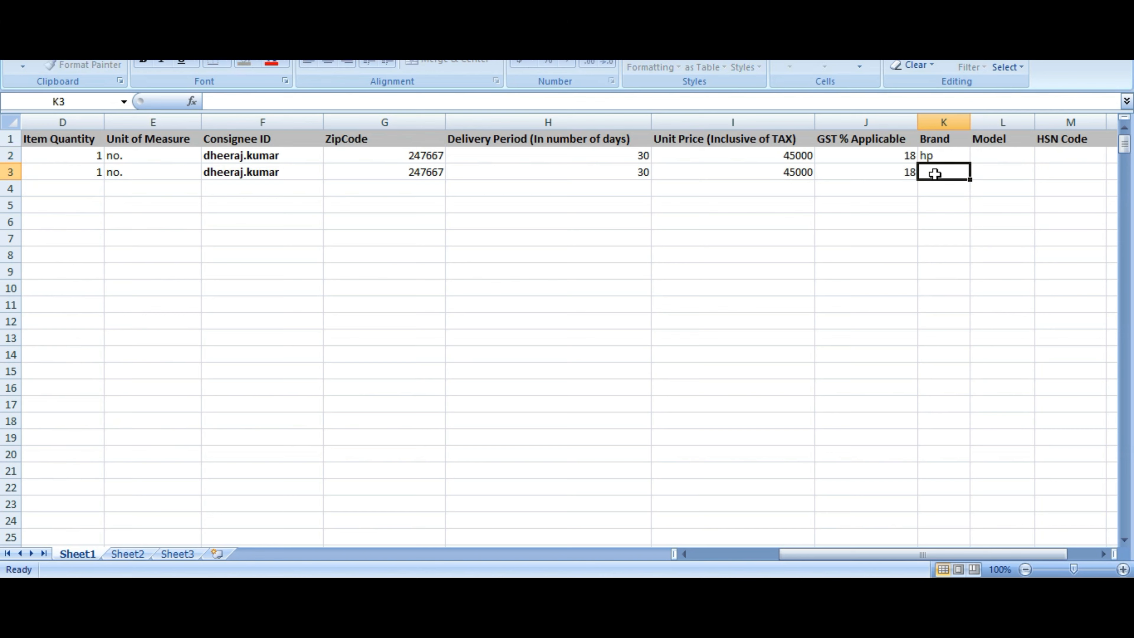
pyautogui.write('hp')
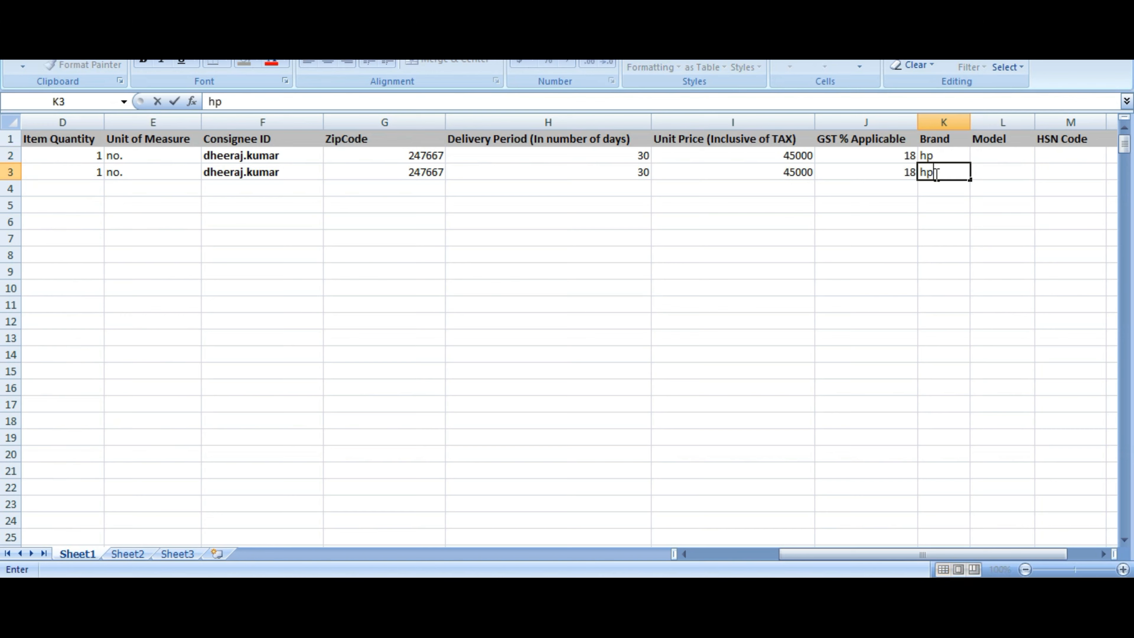
pyautogui.click(1000, 156)
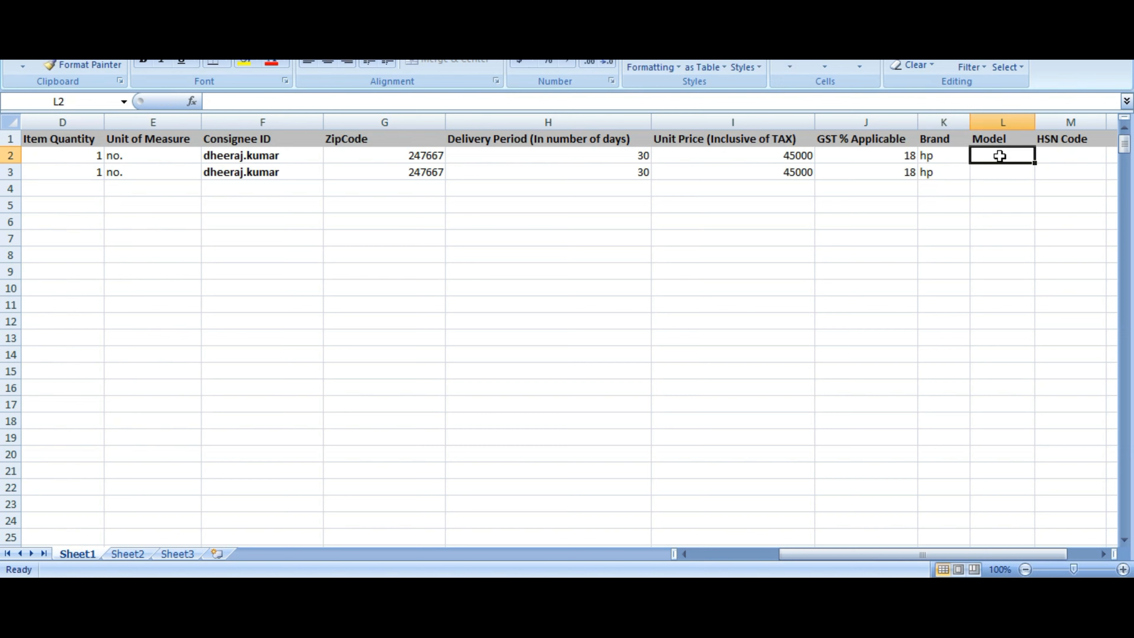
pyautogui.write('1234')
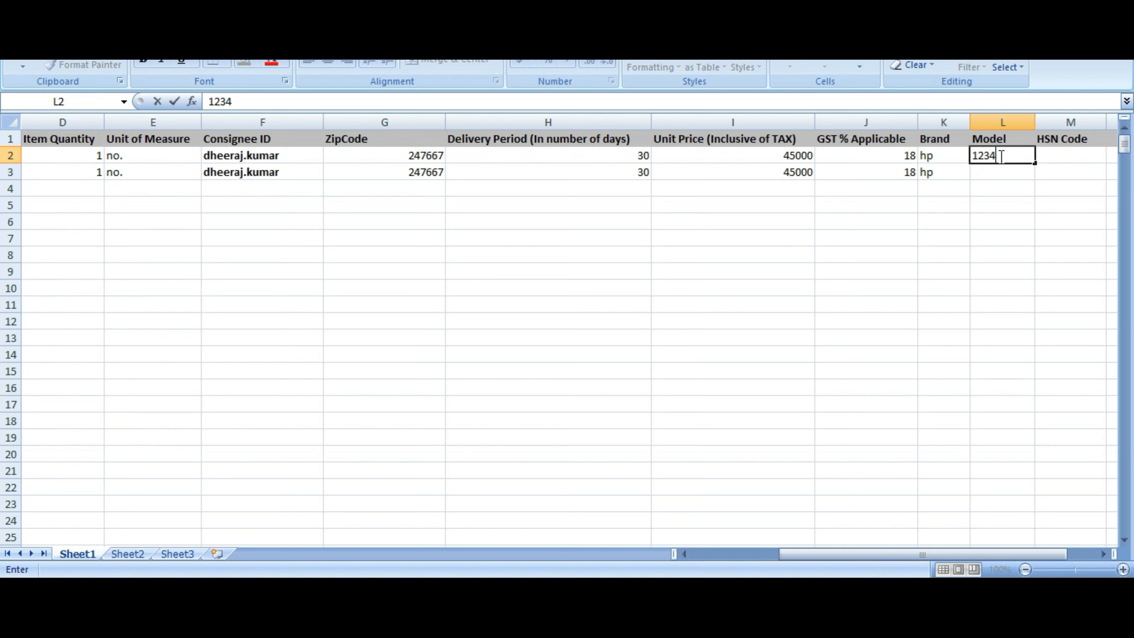
pyautogui.click(1005, 169)
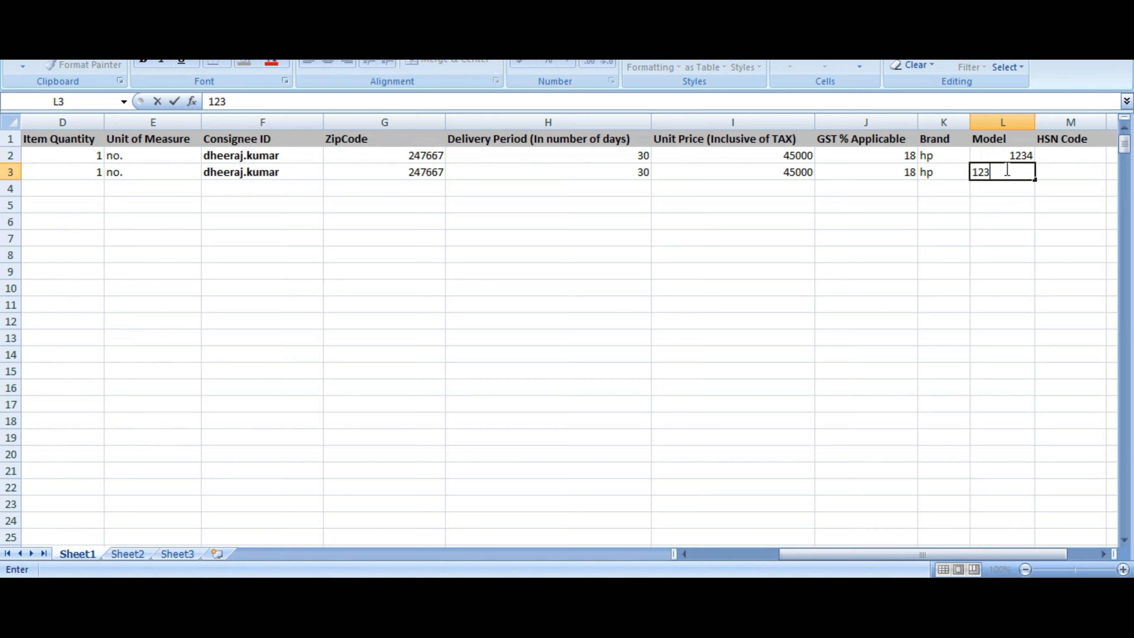
# Enter HSN code 5678 for both workstations
pyautogui.click(1088, 153)
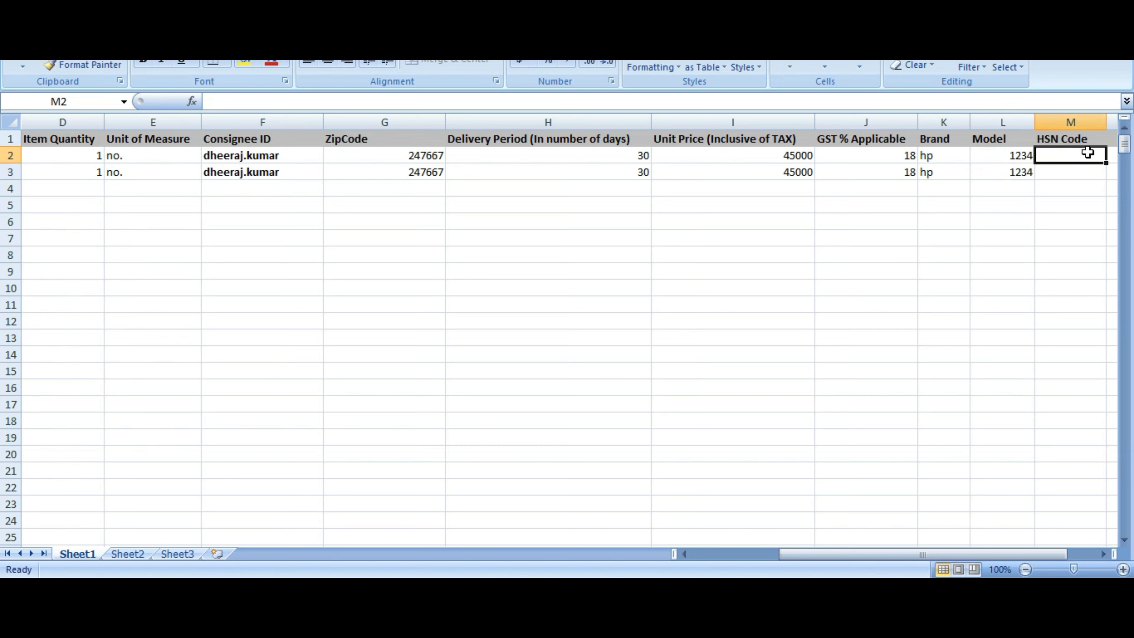
pyautogui.write('5')
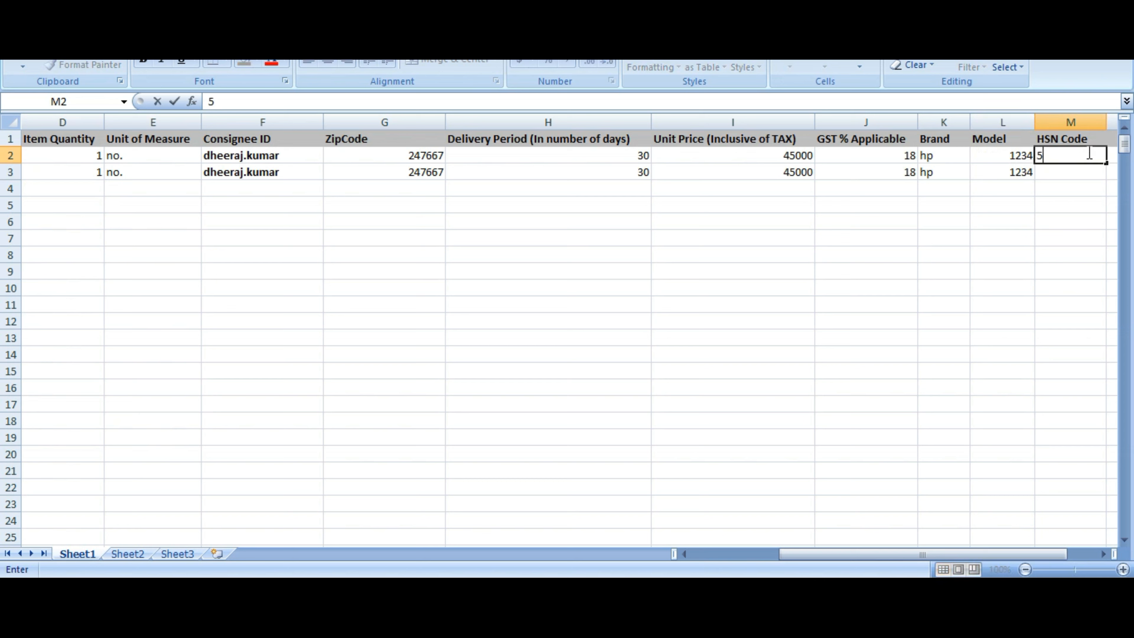
pyautogui.write('678')
pyautogui.click(1075, 179)
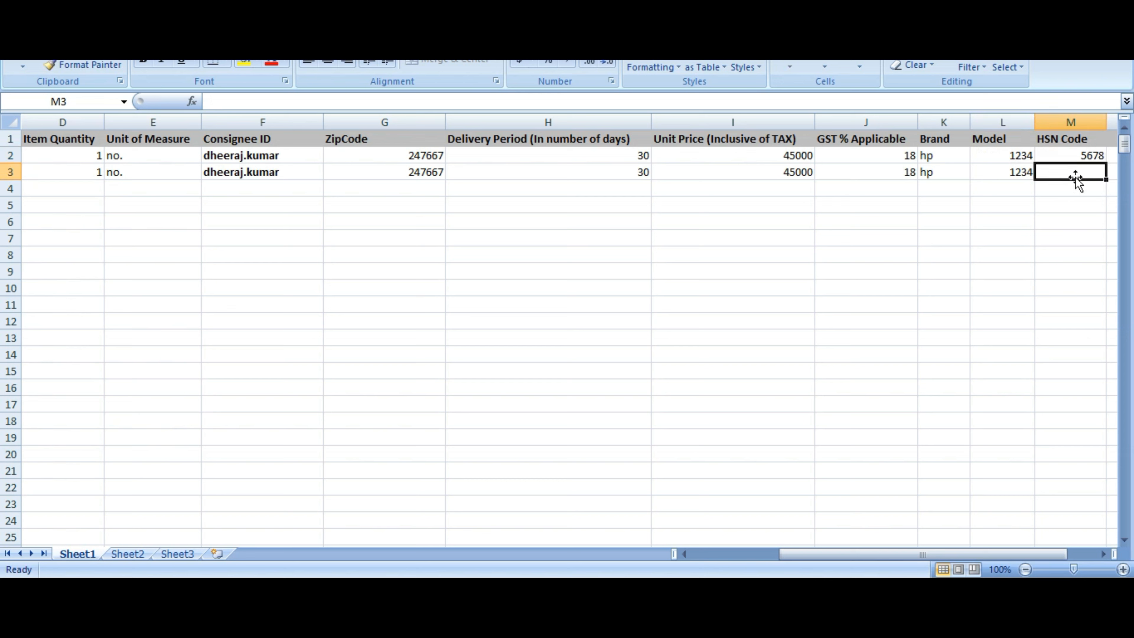
pyautogui.write('5678')
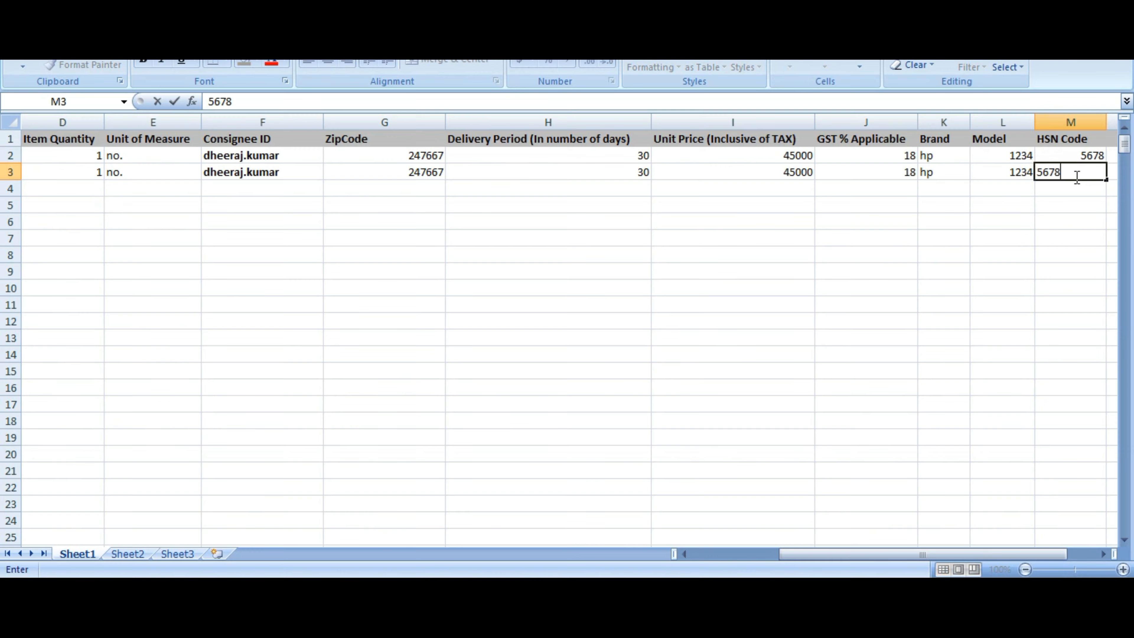
pyautogui.click(884, 338)
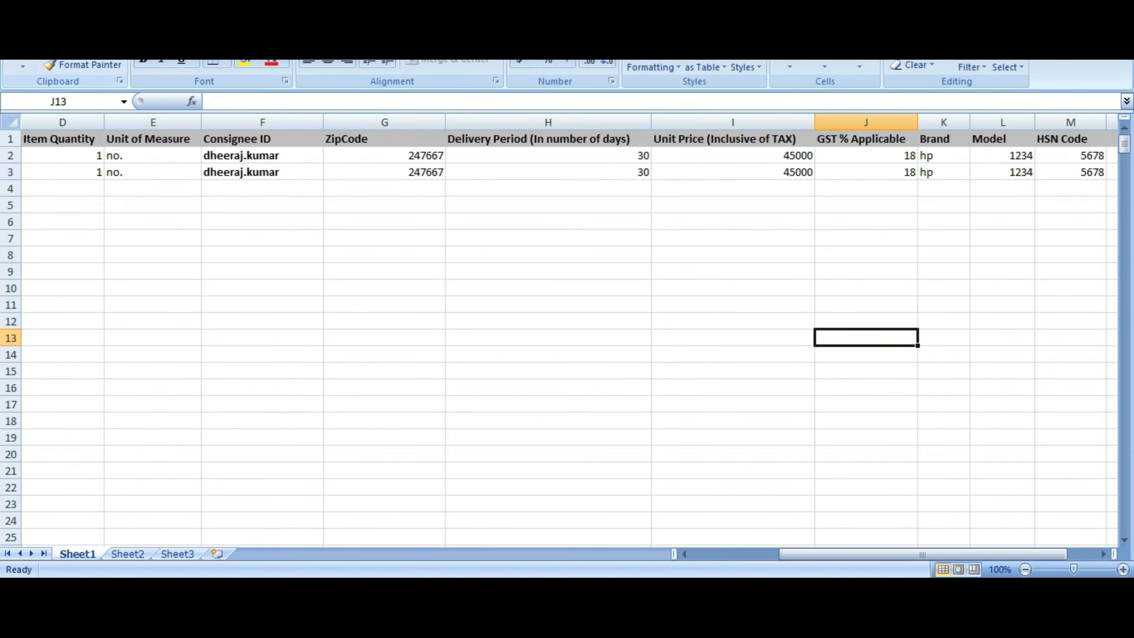
pyautogui.click(21, 7)
# Save the filled BoQ as an Excel Workbook named boqseller on the Desktop
pyautogui.click(48, 136)
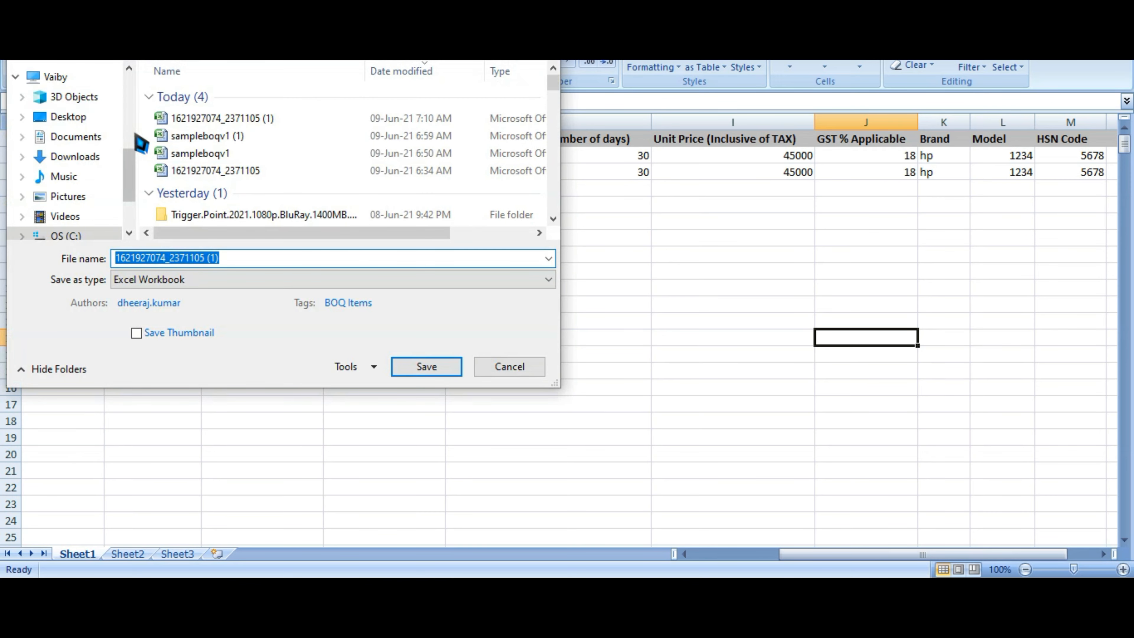
pyautogui.click(92, 116)
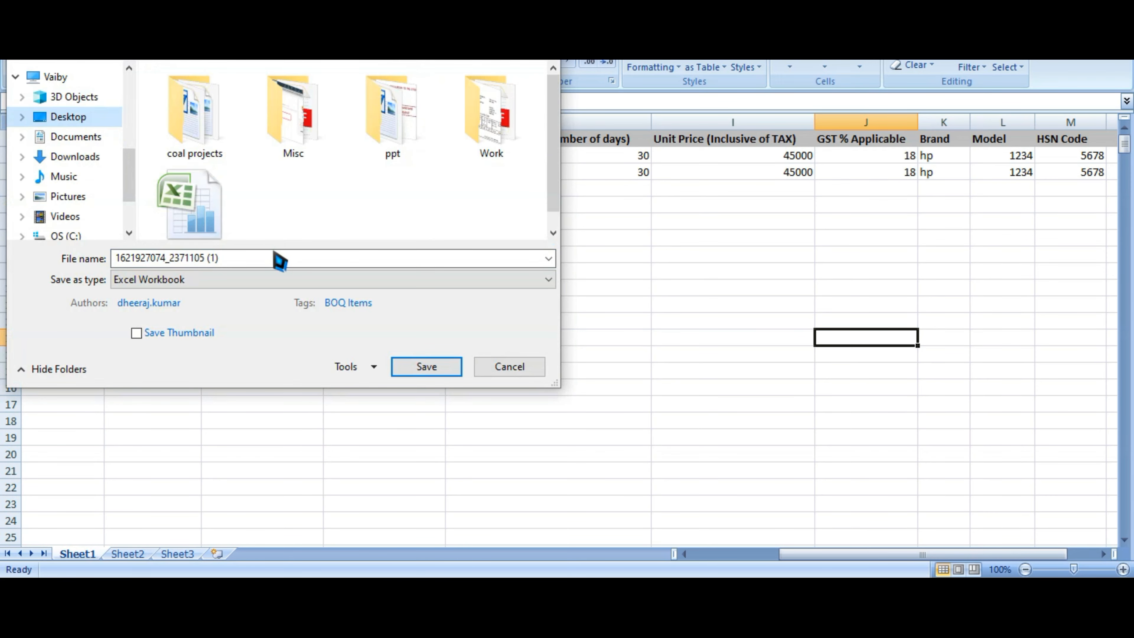
pyautogui.click(285, 258)
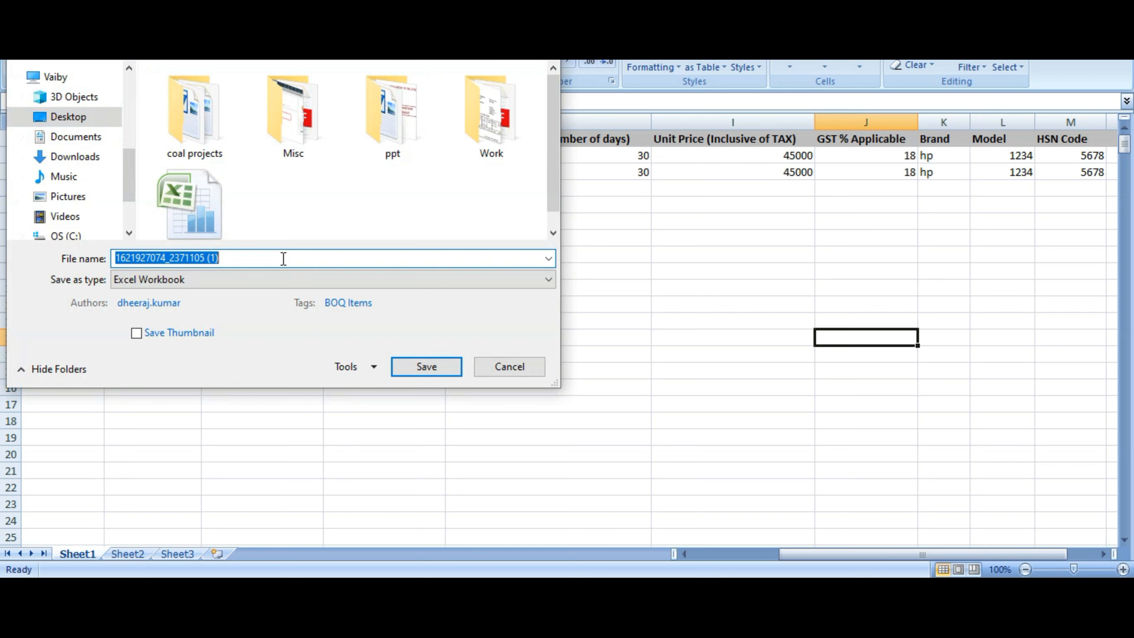
pyautogui.write('boq')
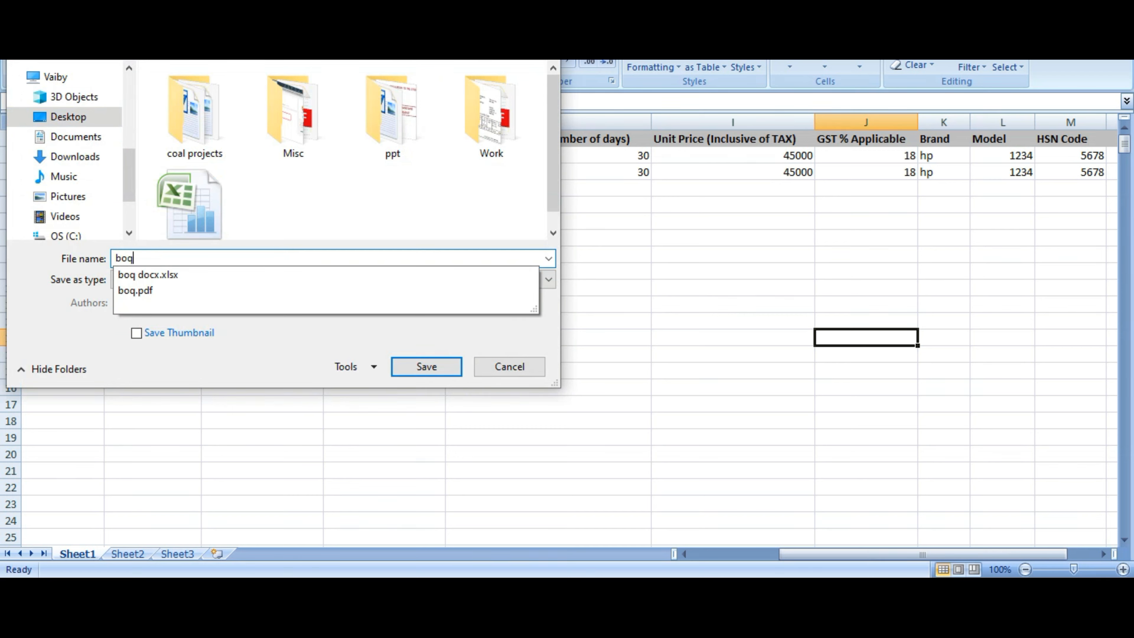
pyautogui.write('seller')
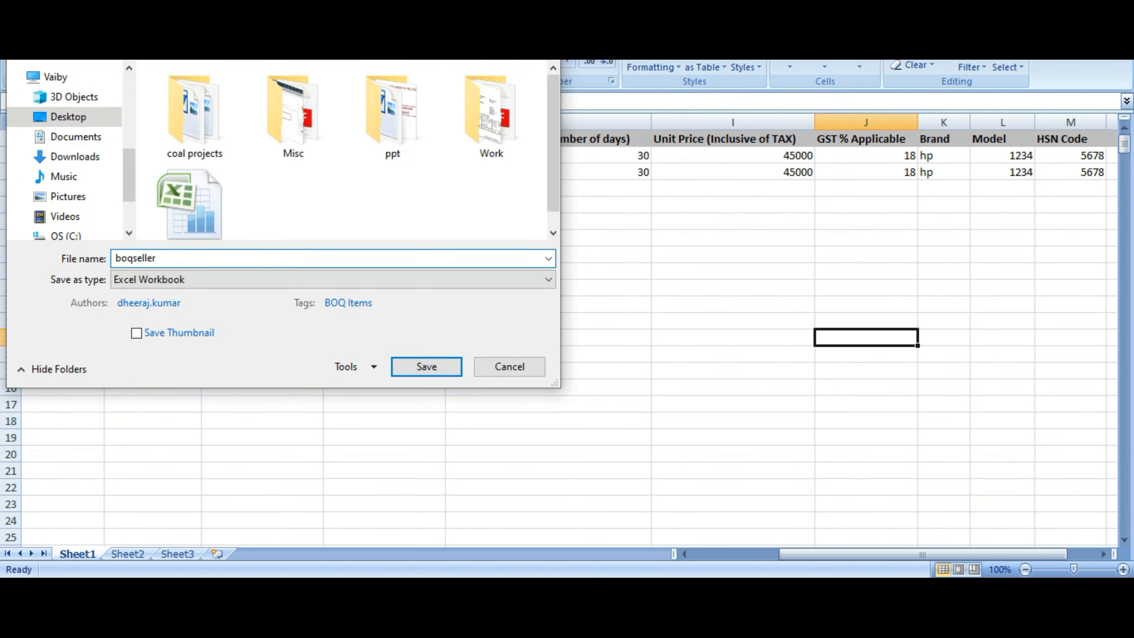
pyautogui.click(428, 369)
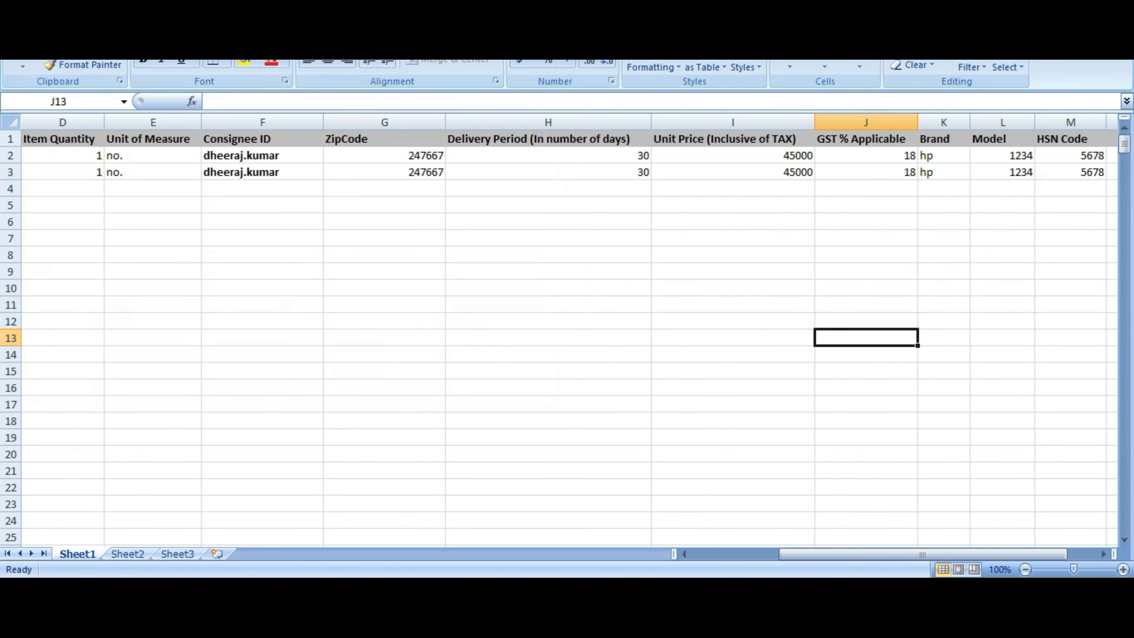
pyautogui.moveTo(590, 591)
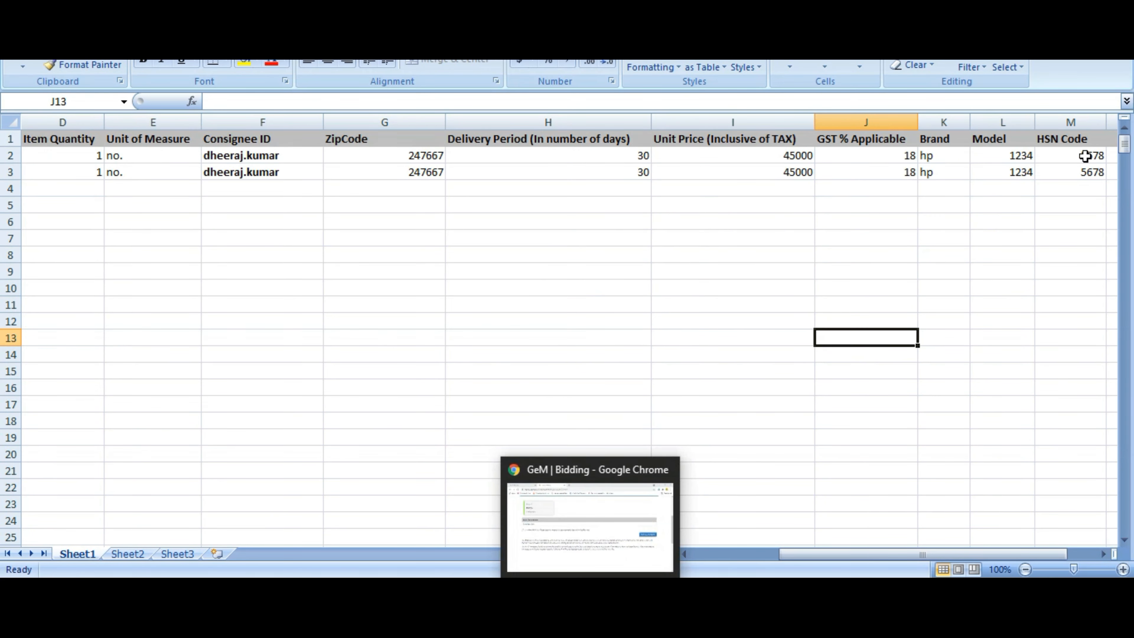
# Back in GeM, confirm the product meets BoQ requirements and continue to Offer Price
pyautogui.click(590, 591)
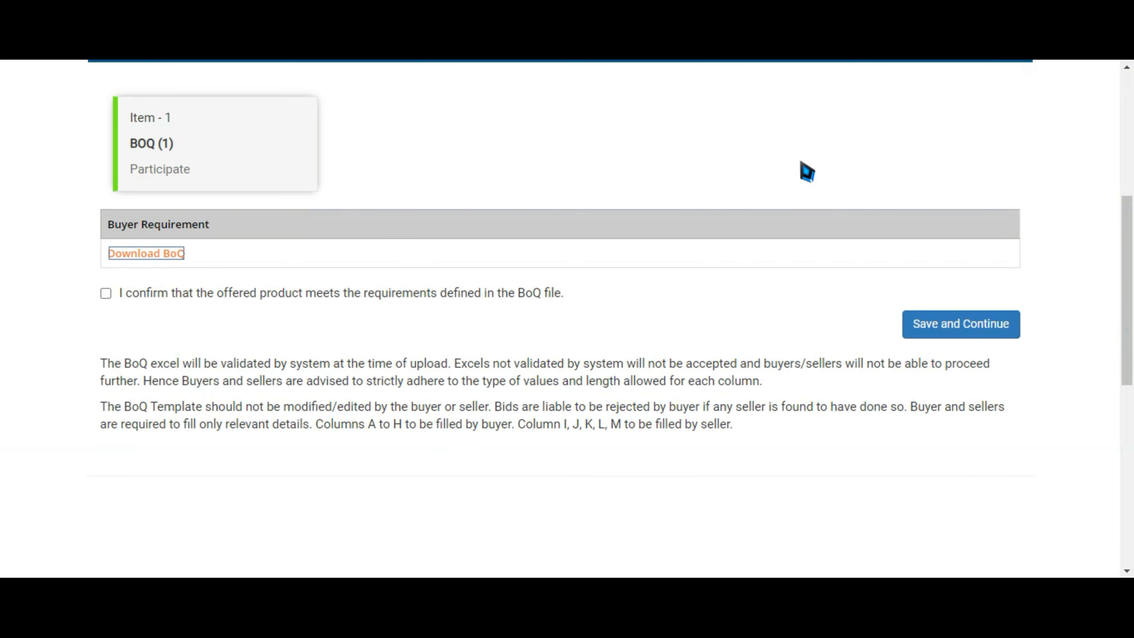
pyautogui.click(106, 294)
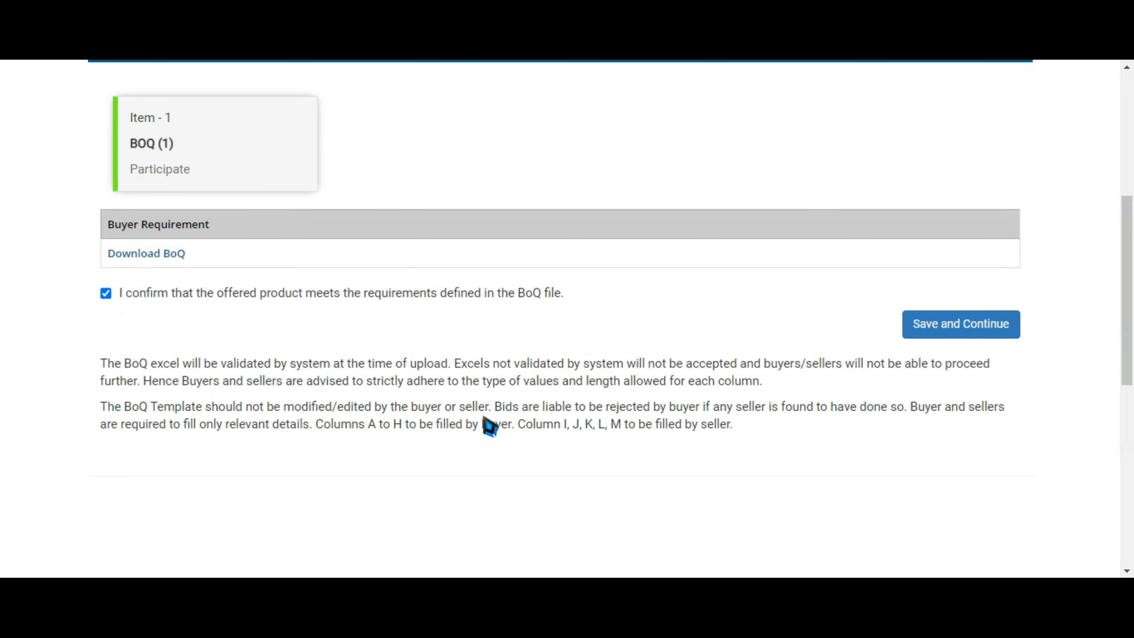
pyautogui.click(943, 332)
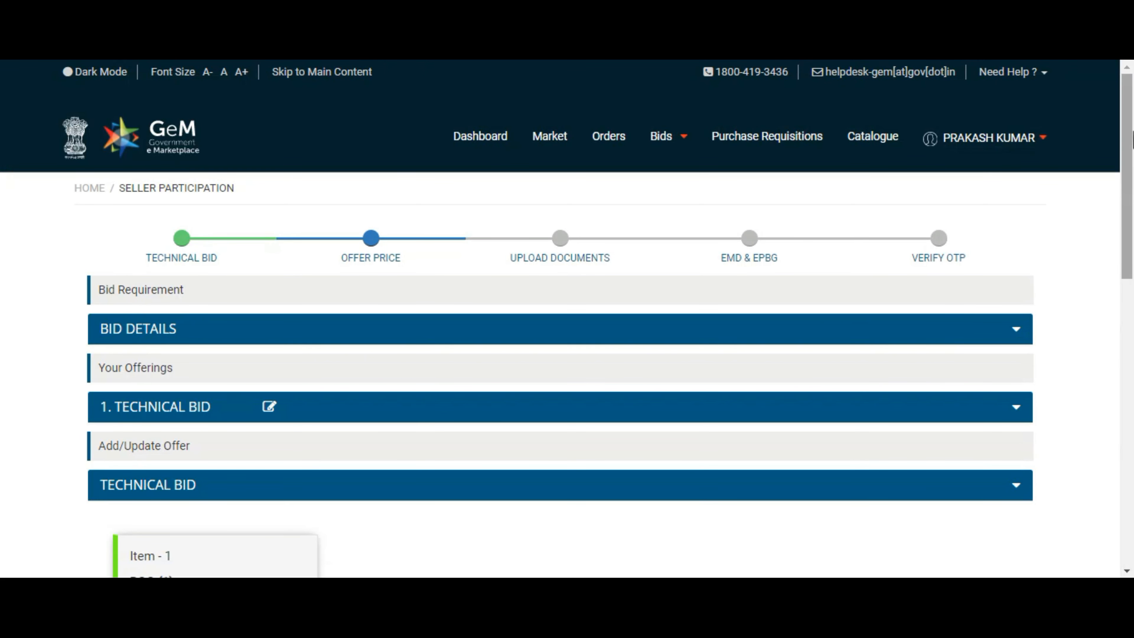
pyautogui.moveTo(1129, 158); pyautogui.dragTo(1131, 237)
pyautogui.click(919, 446)
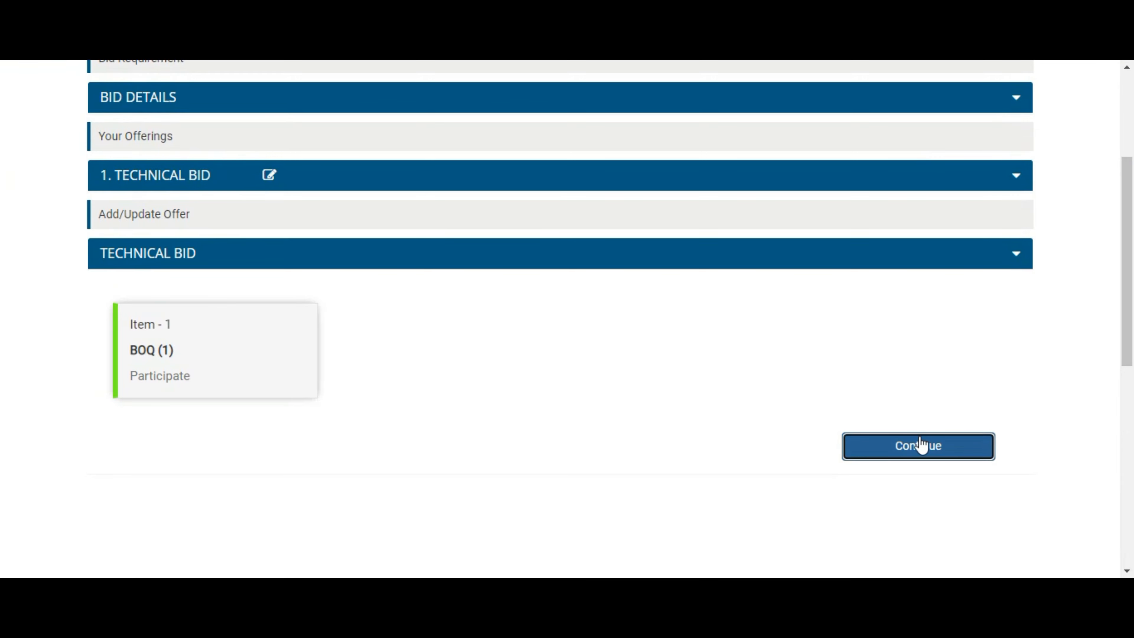
pyautogui.moveTo(1132, 194); pyautogui.dragTo(1132, 324)
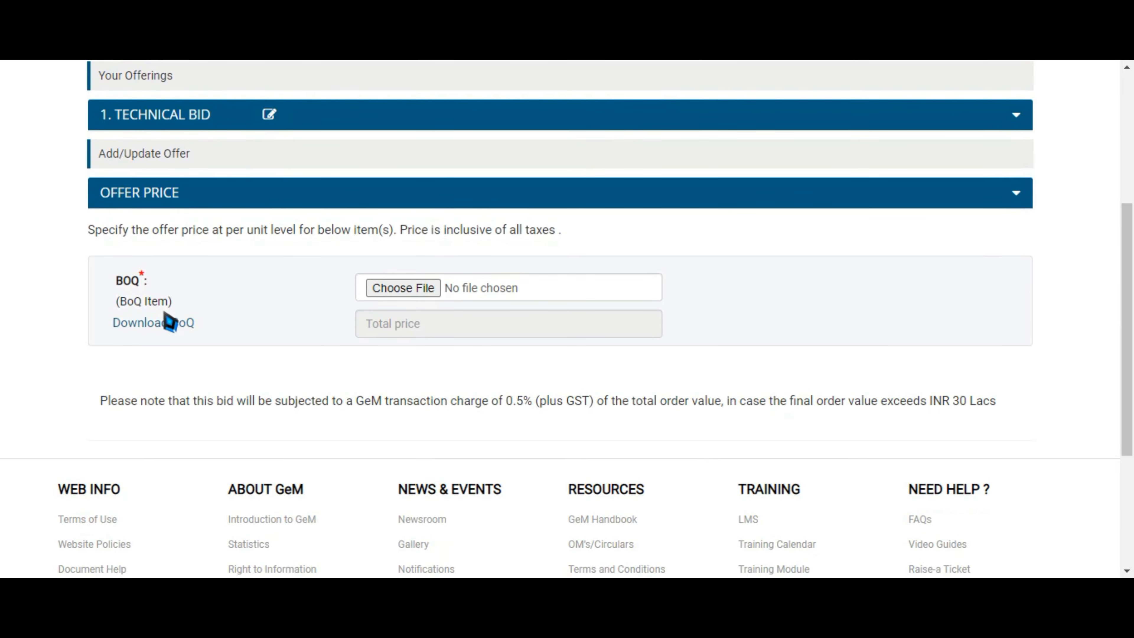
# Upload the boqseller workbook as the BoQ price offer
pyautogui.click(394, 291)
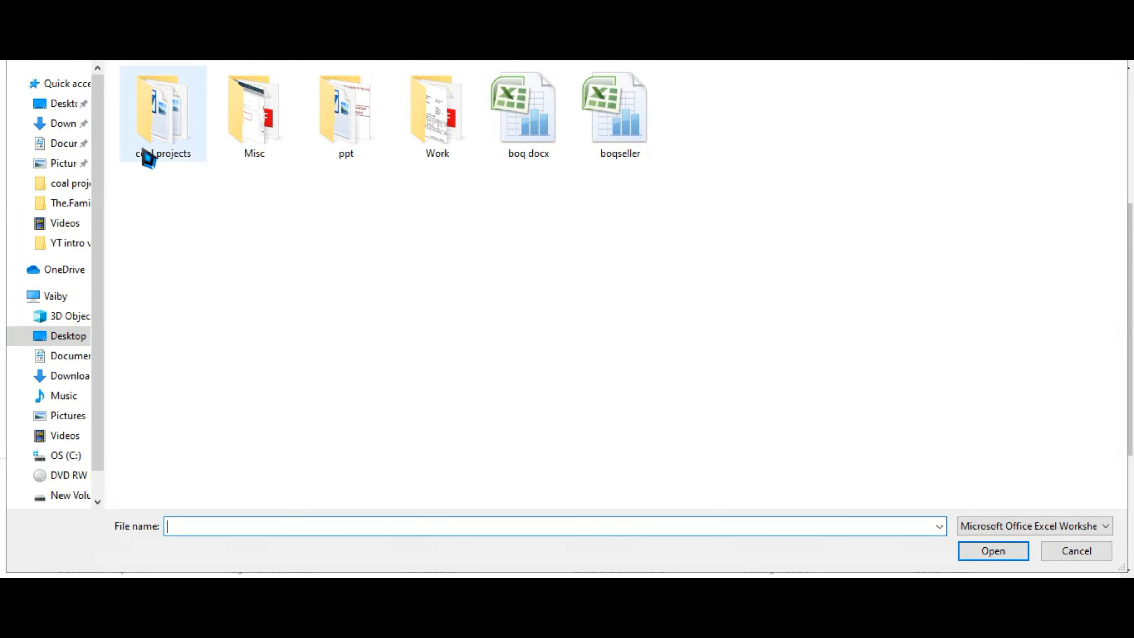
pyautogui.click(630, 117)
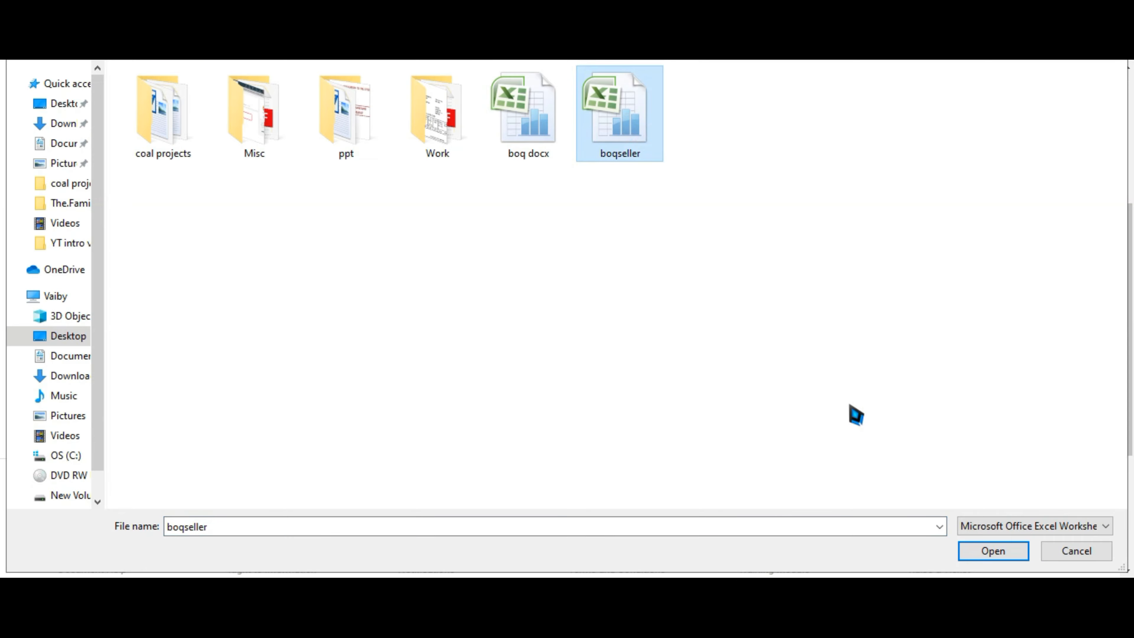
pyautogui.click(1000, 556)
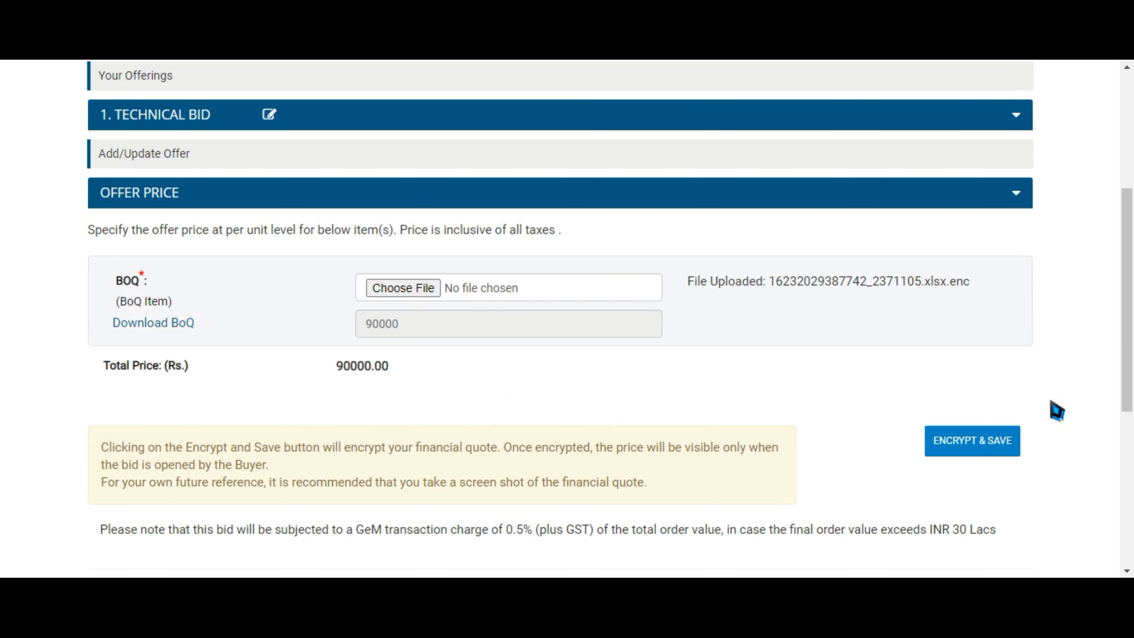
# Encrypt and save the 90000.00 financial quote, confirming with OK
pyautogui.scroll(-2, 1047, 366)
pyautogui.scroll(1, 879, 331)
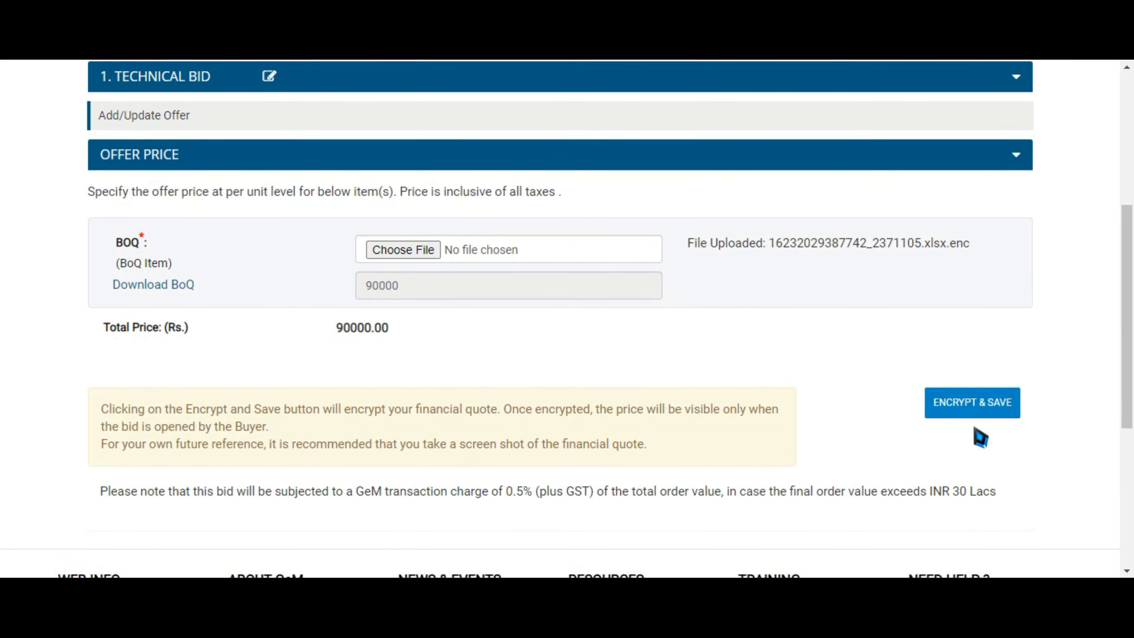
pyautogui.click(978, 413)
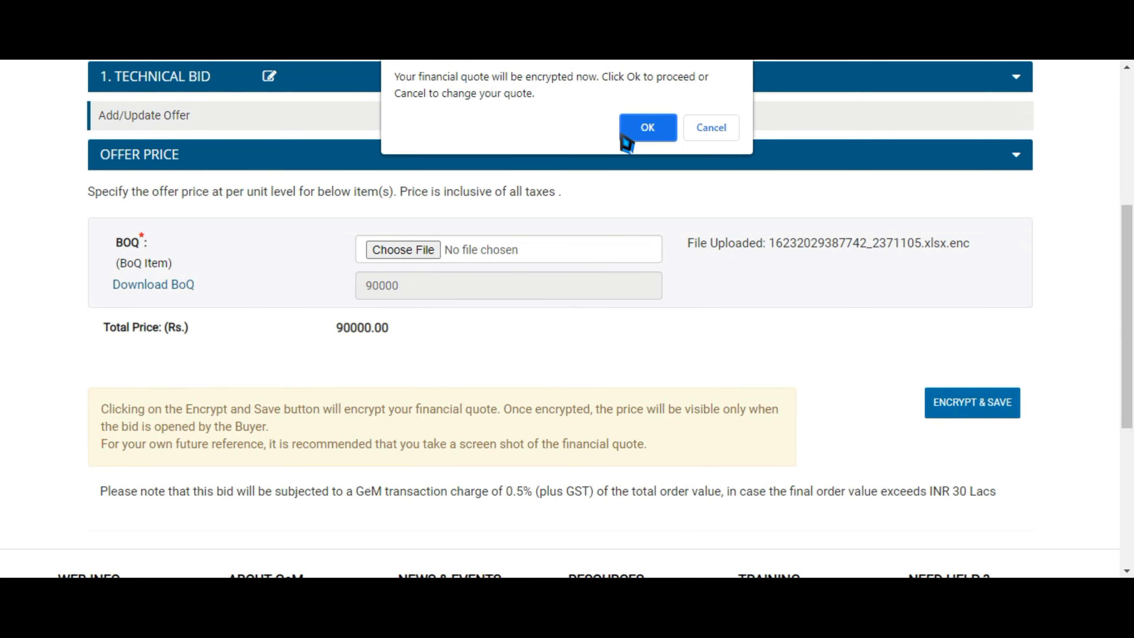
pyautogui.click(652, 138)
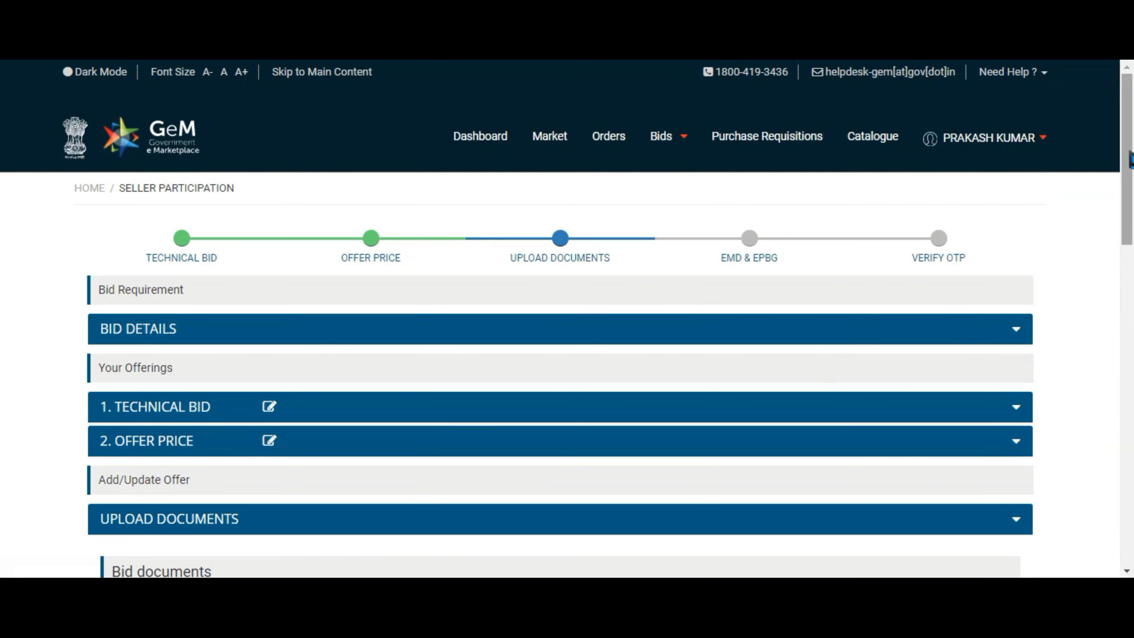
pyautogui.moveTo(1131, 158); pyautogui.dragTo(1129, 233)
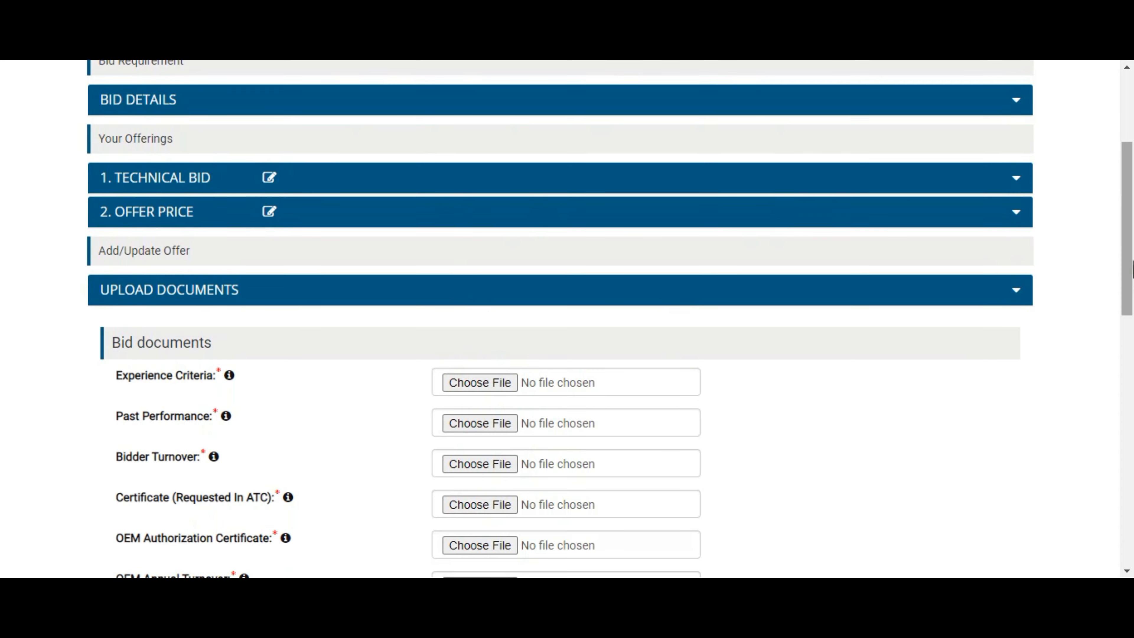
pyautogui.scroll(-1, 915, 506)
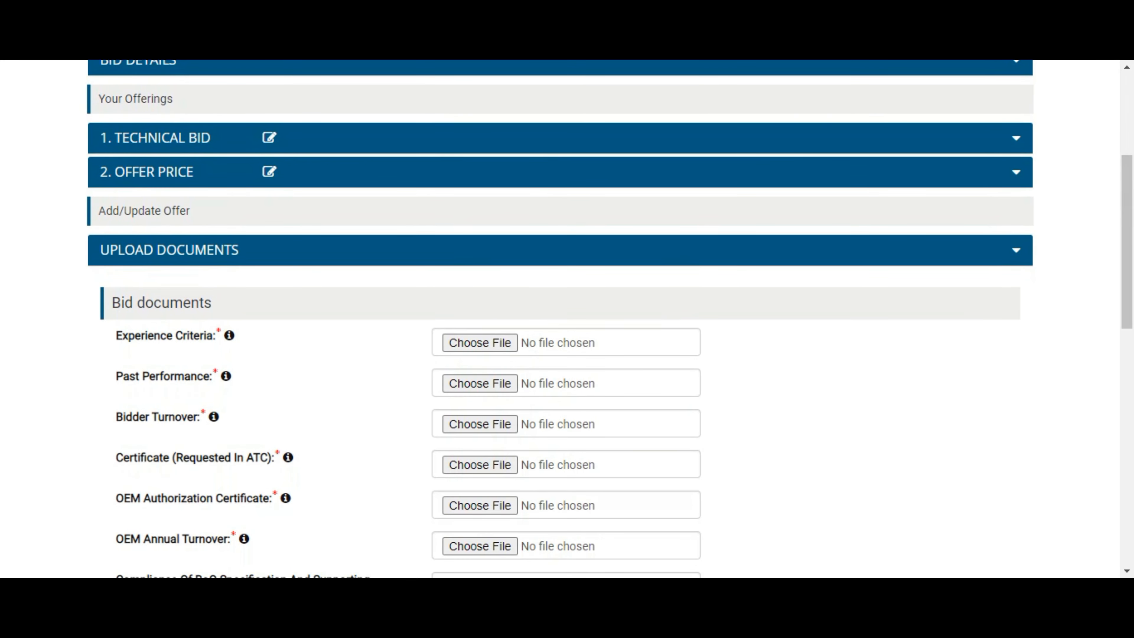
pyautogui.moveTo(1130, 230); pyautogui.dragTo(1126, 259)
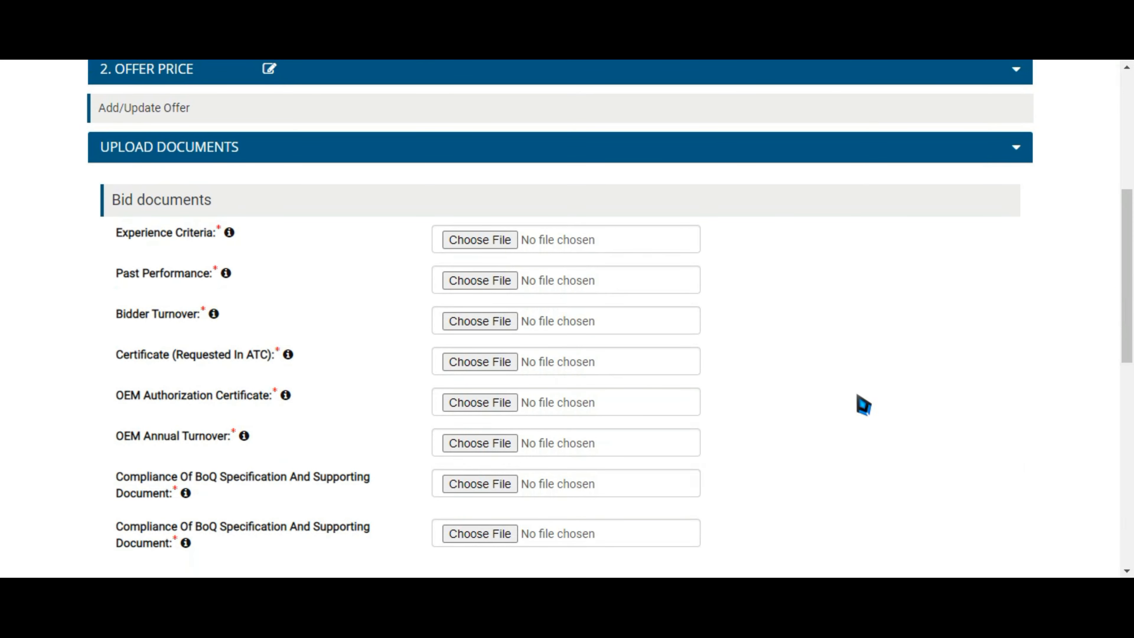